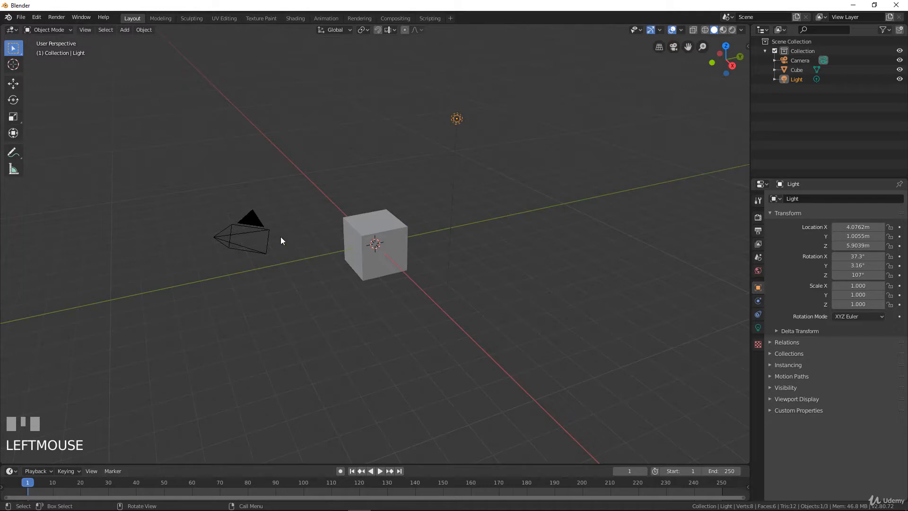
Delete the light and the camera, leaving only the default cube in the scene
shift+click(232, 237)
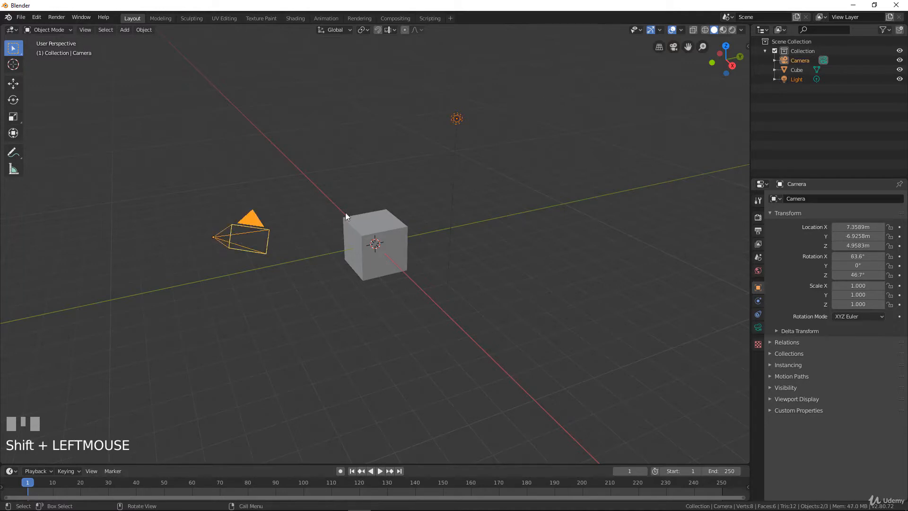
key(x)
click(354, 194)
middle_drag(304, 242, 404, 237)
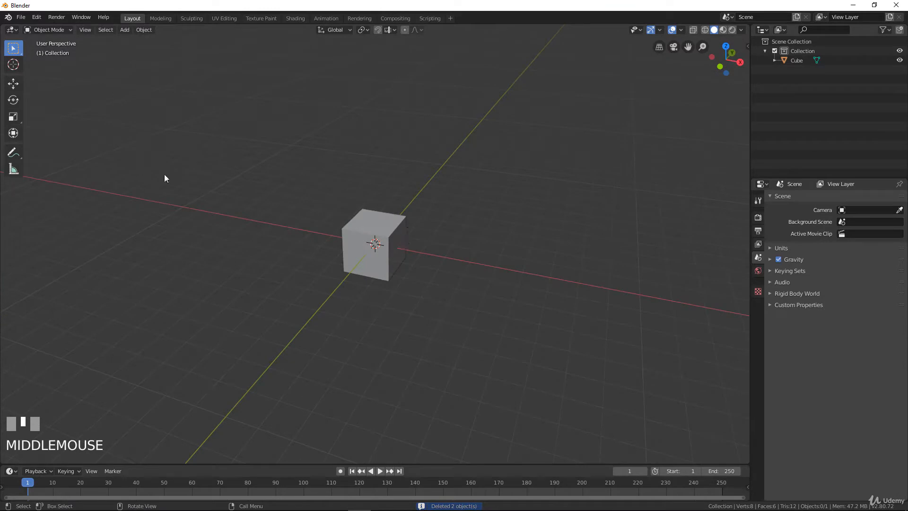
Enable the Object: Bool Tool add-on in the Preferences, searching the add-ons for "bool", and close the Preferences
click(37, 17)
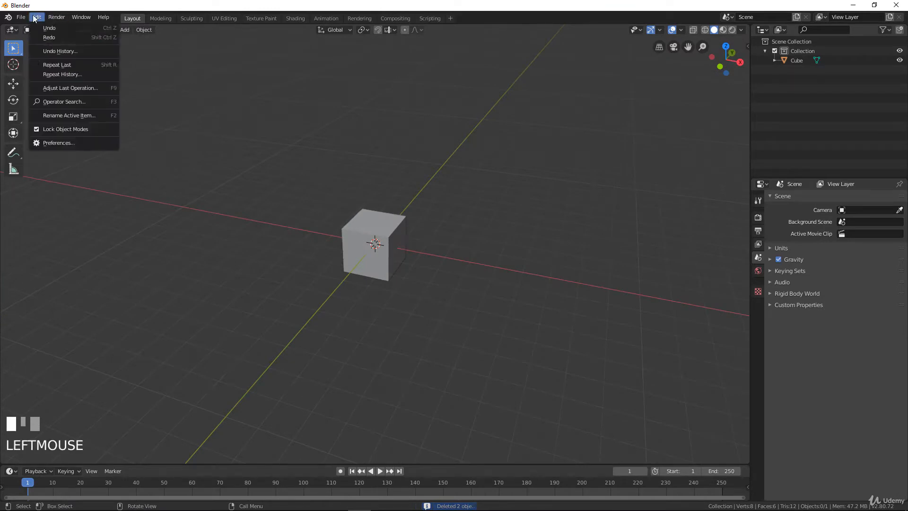
click(71, 142)
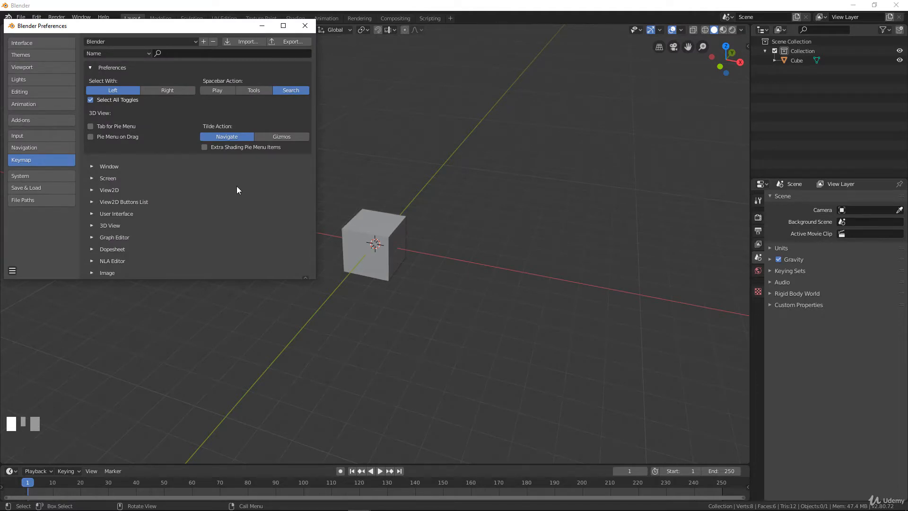
click(38, 121)
click(236, 52)
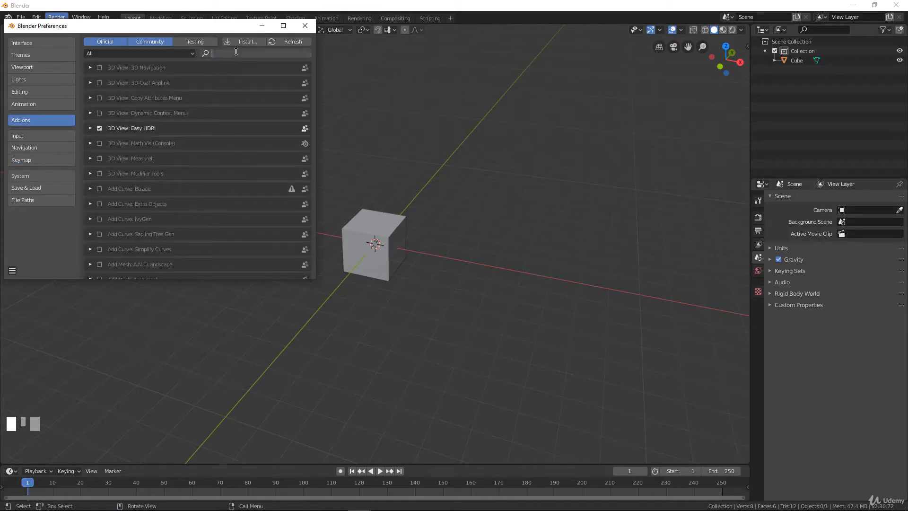
text(bool)
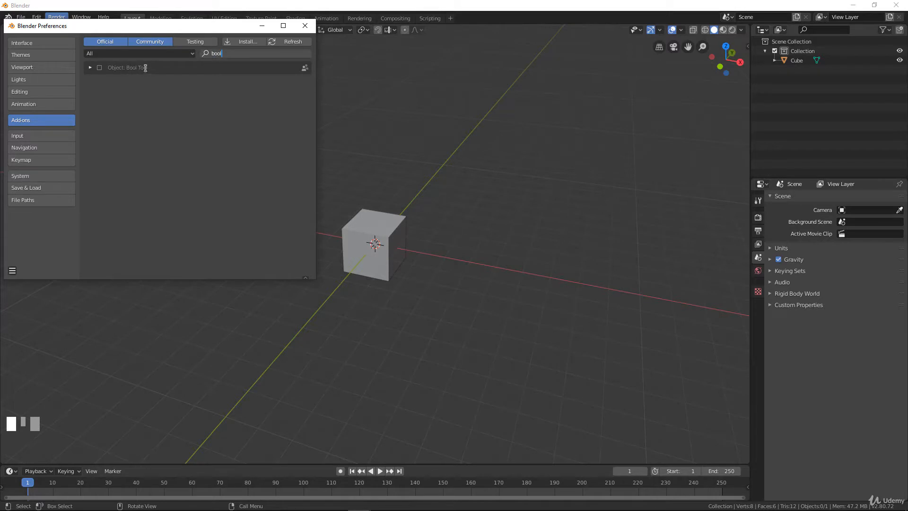
click(101, 69)
click(100, 68)
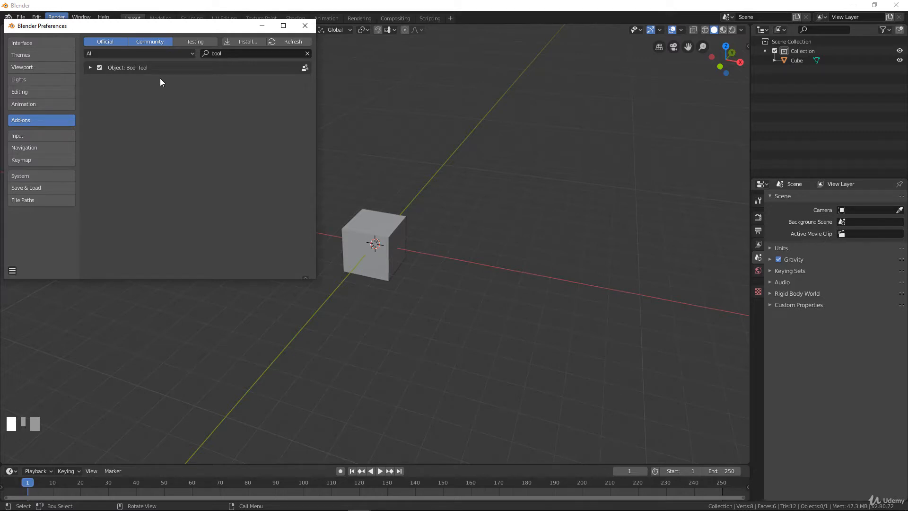
click(306, 26)
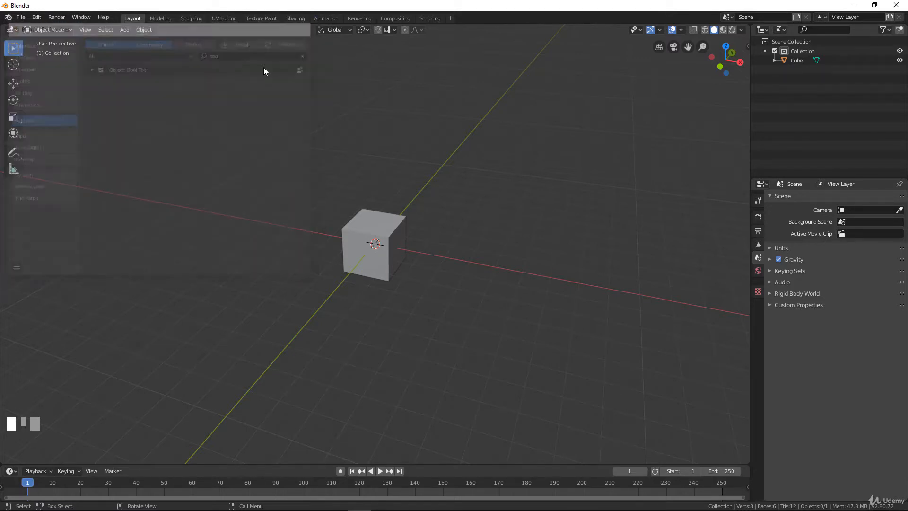
Select the cube and show the Bool Tool options in the 3D viewport's sidebar
click(747, 46)
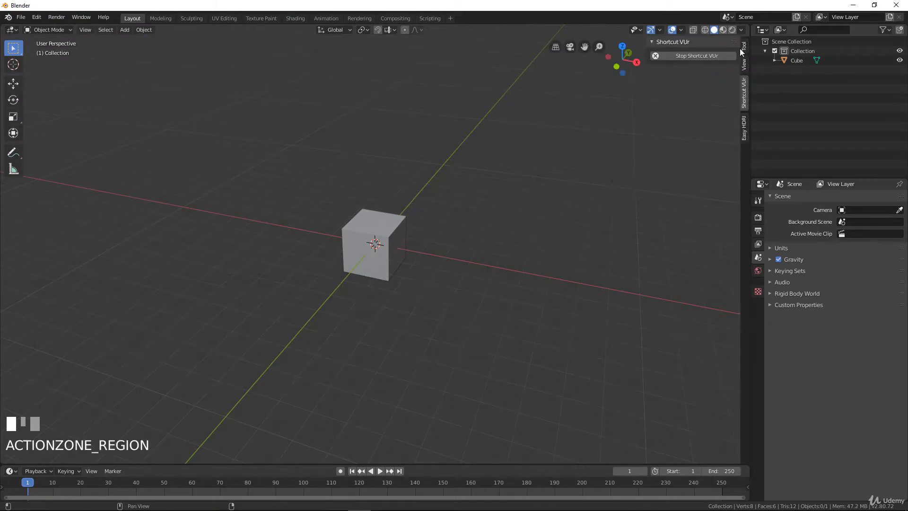
click(413, 217)
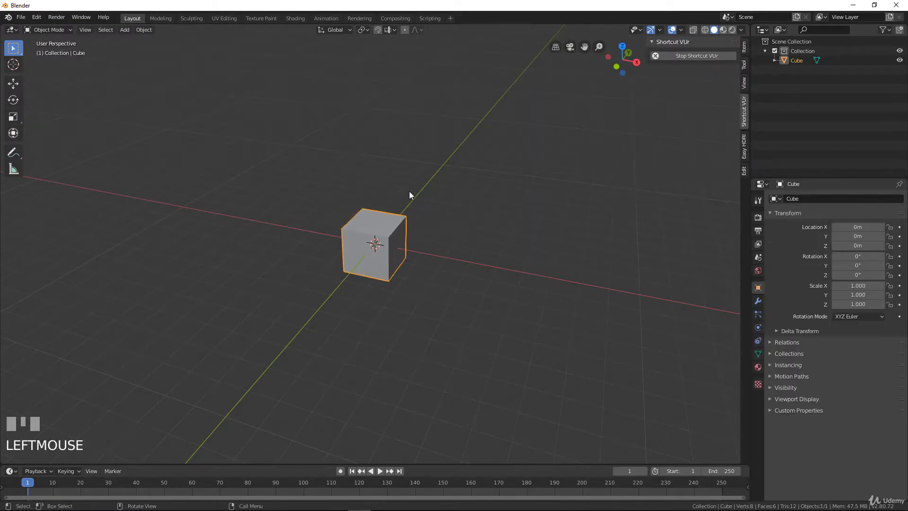
click(744, 64)
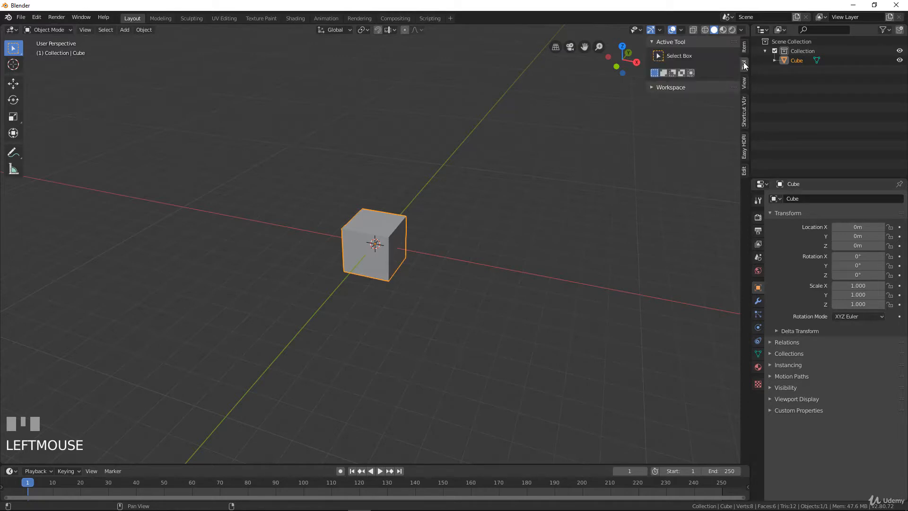
click(744, 171)
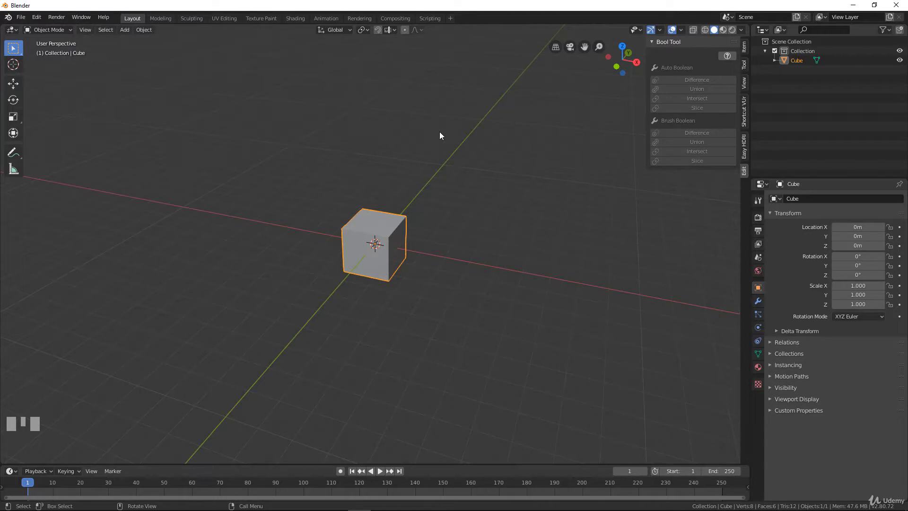
Add a UV sphere and move it to overlap an upper corner of the cube, about 1 m along each axis
key(shift+a)
mouse_move(424, 47)
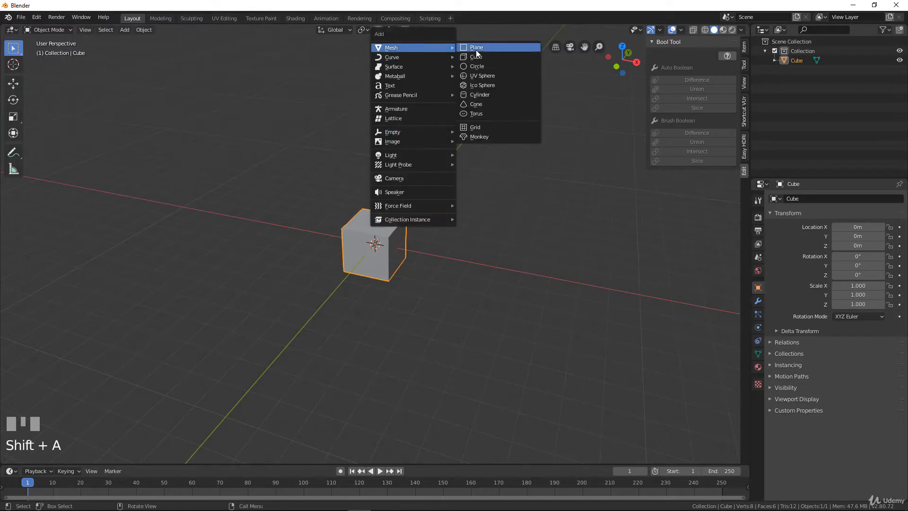
click(479, 74)
middle_drag(442, 209, 400, 233)
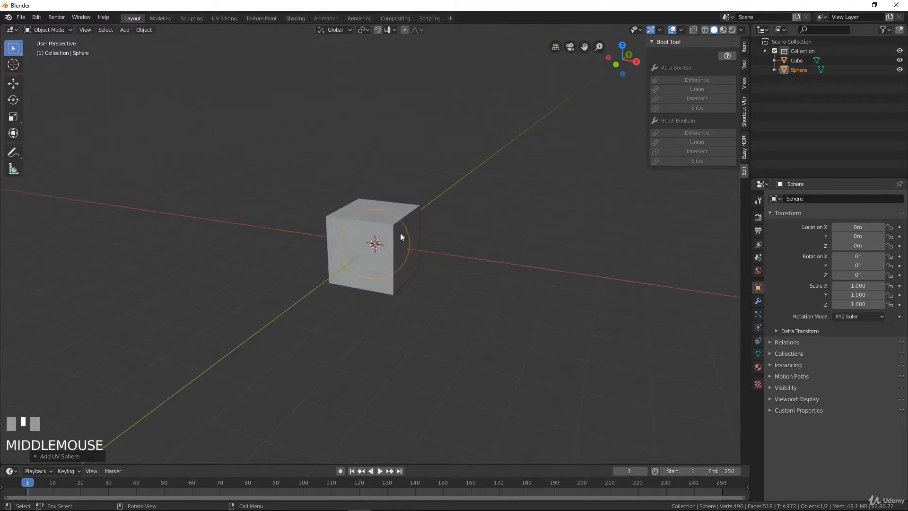
key(g)
click(470, 179)
middle_drag(470, 179, 499, 233)
Scale the sphere up uniformly to about 1.2
key(s)
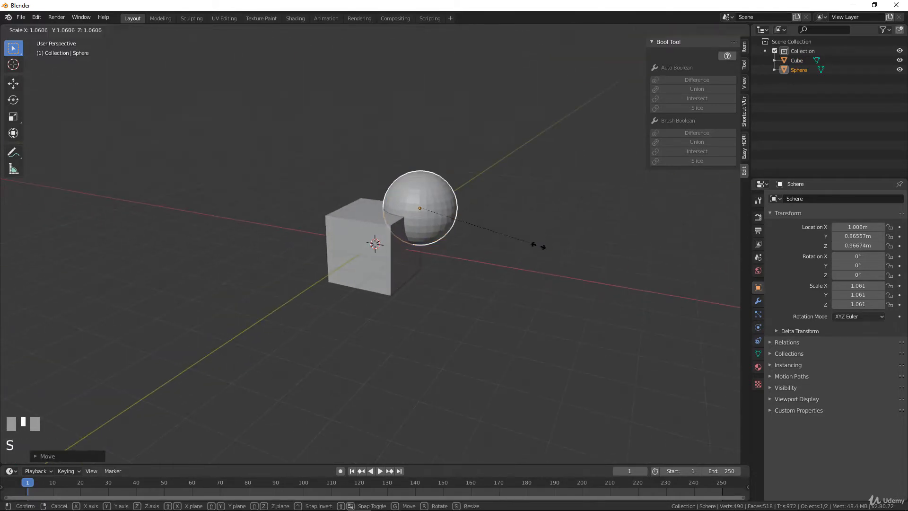
click(548, 252)
middle_drag(548, 252, 512, 161)
scroll(445, 250, up, 2)
scroll(419, 239, down, 2)
middle_drag(419, 239, 361, 223)
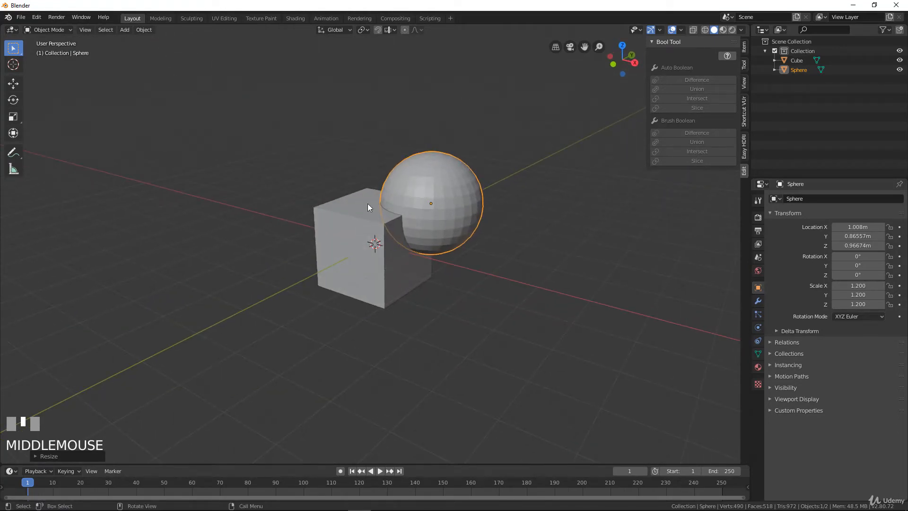
Select the sphere together with the cube, making the cube the active object
click(453, 183)
shift+click(338, 218)
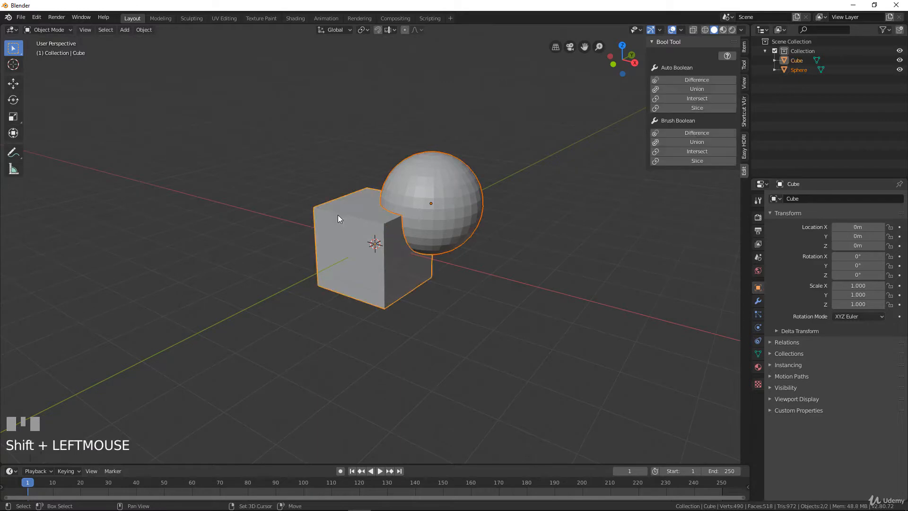
middle_drag(426, 221, 428, 197)
Try an Auto Boolean Difference on the selected cube and sphere, and undo it
click(692, 80)
key(ctrl+z)
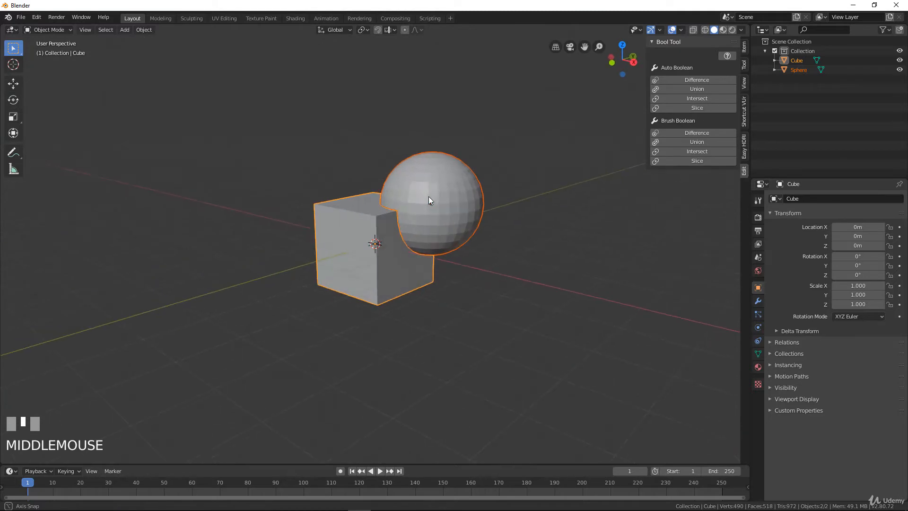
middle_drag(420, 159, 429, 202)
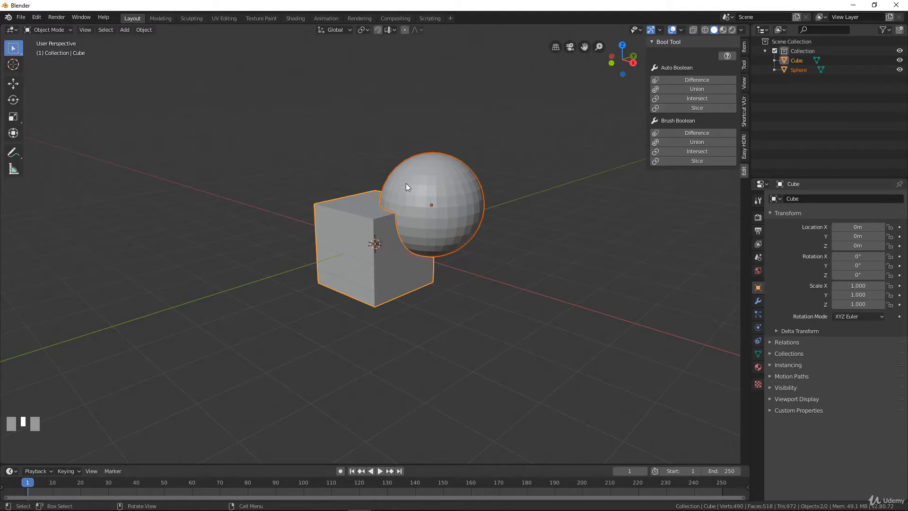
middle_drag(405, 183, 592, 129)
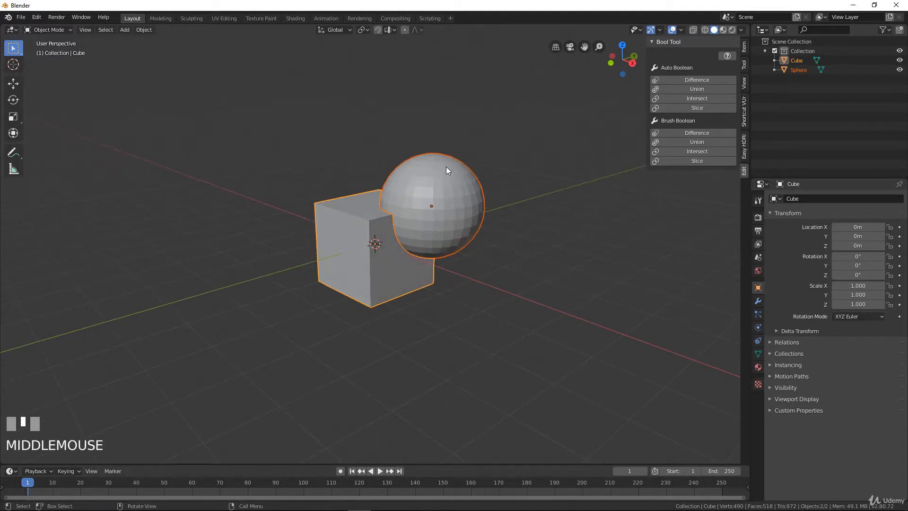
middle_drag(425, 204, 406, 179)
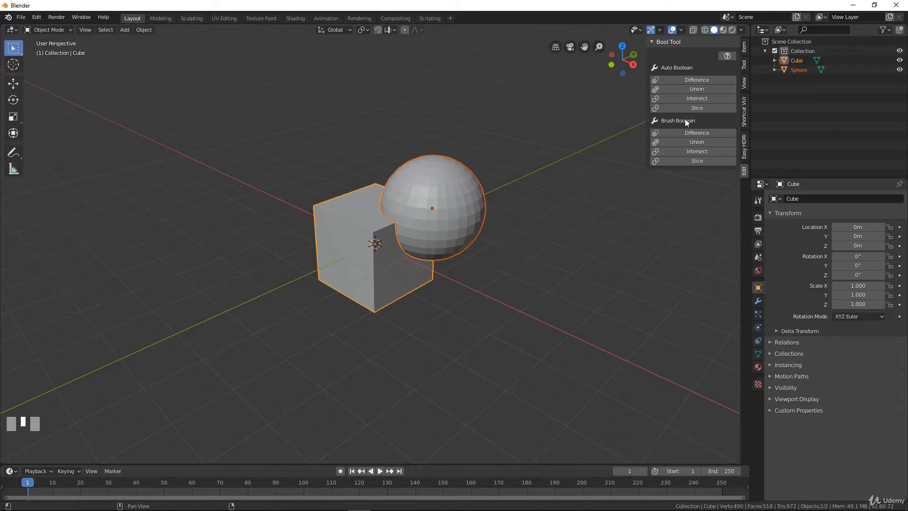
Cut the sphere out of the cube with Auto Boolean Difference and examine the resulting mesh in Edit Mode
click(694, 80)
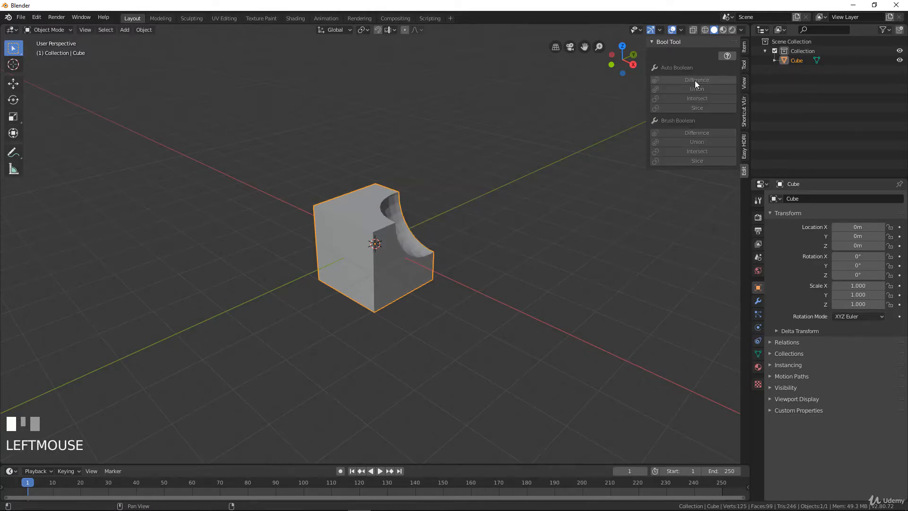
middle_drag(413, 243, 373, 248)
scroll(454, 241, up, 2)
scroll(413, 174, down, 2)
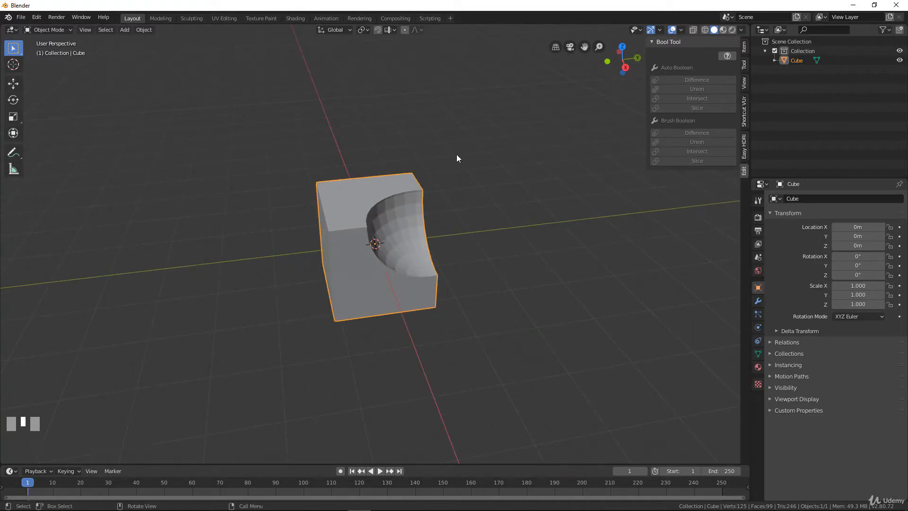
middle_drag(402, 252, 328, 233)
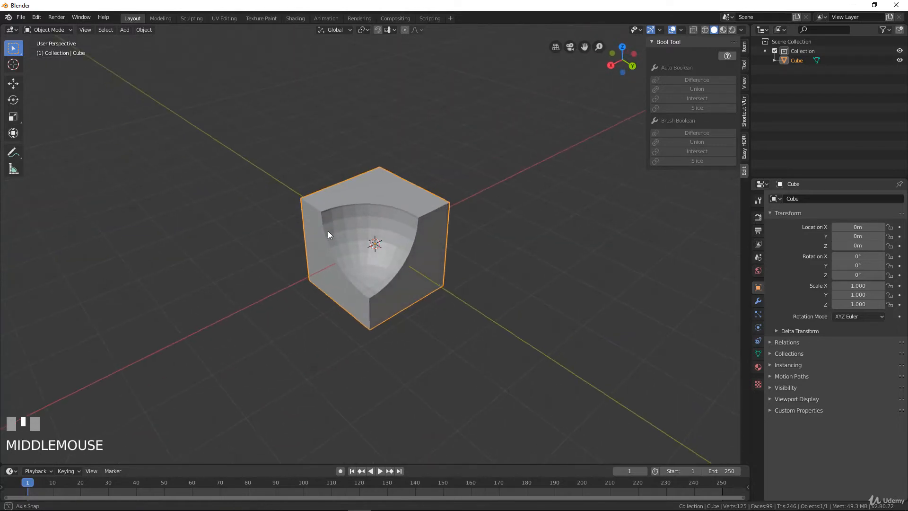
click(394, 216)
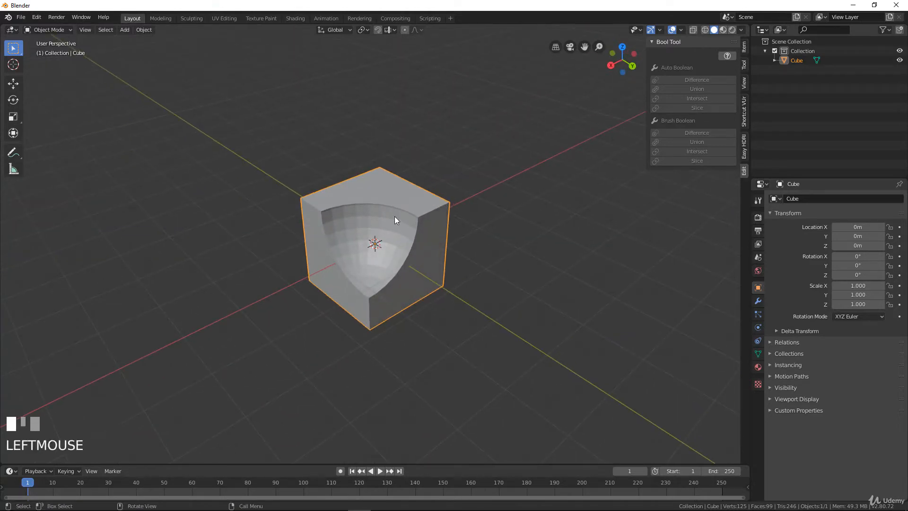
key(Tab)
scroll(395, 217, up, 2)
middle_drag(395, 217, 430, 176)
key(Tab)
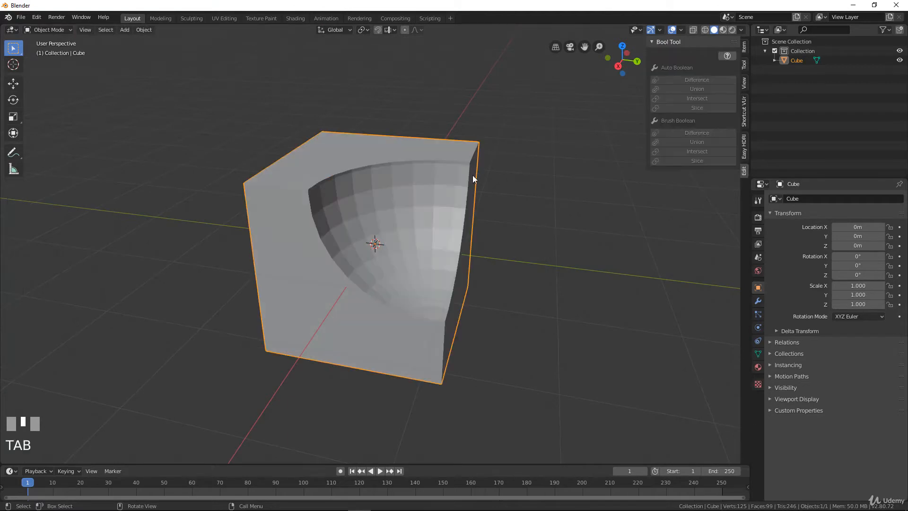
scroll(462, 220, down, 4)
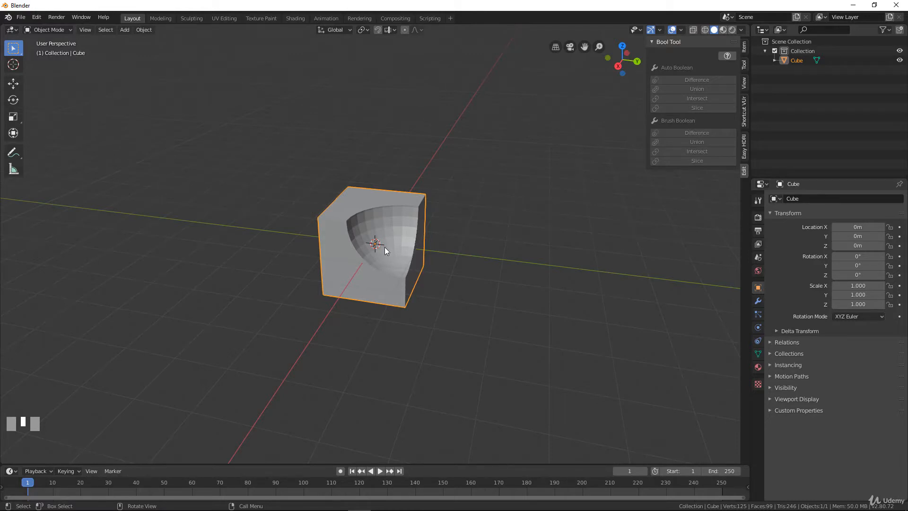
Undo the Auto Boolean Difference to bring back the separate cube and sphere
key(ctrl+z)
key(ctrl+z)
key(ctrl+z)
middle_drag(365, 237, 506, 203)
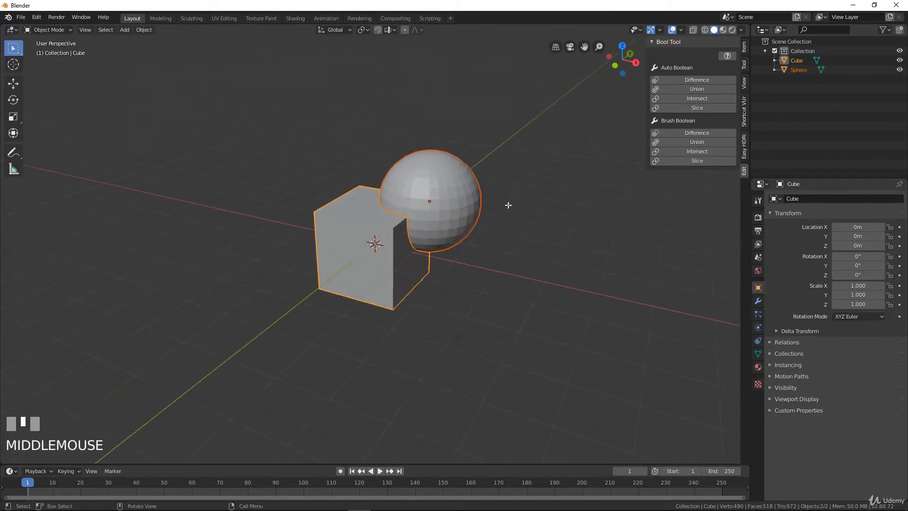
Merge the cube and sphere with Auto Boolean Union, inspect the joined shape, and undo the union
click(694, 89)
mouse_move(489, 233)
middle_down()
mouse_move(293, 224)
mouse_move(473, 235)
middle_up()
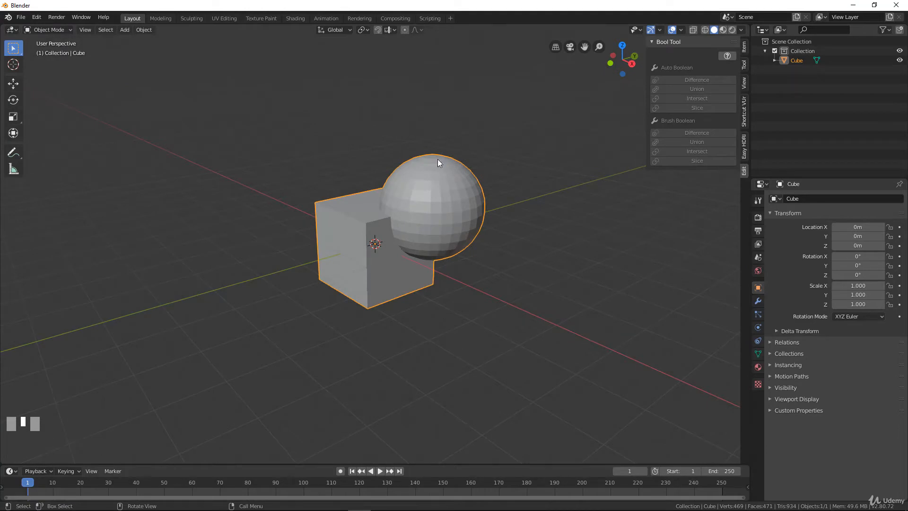
key(ctrl)
key(ctrl+z)
middle_drag(438, 159, 391, 173)
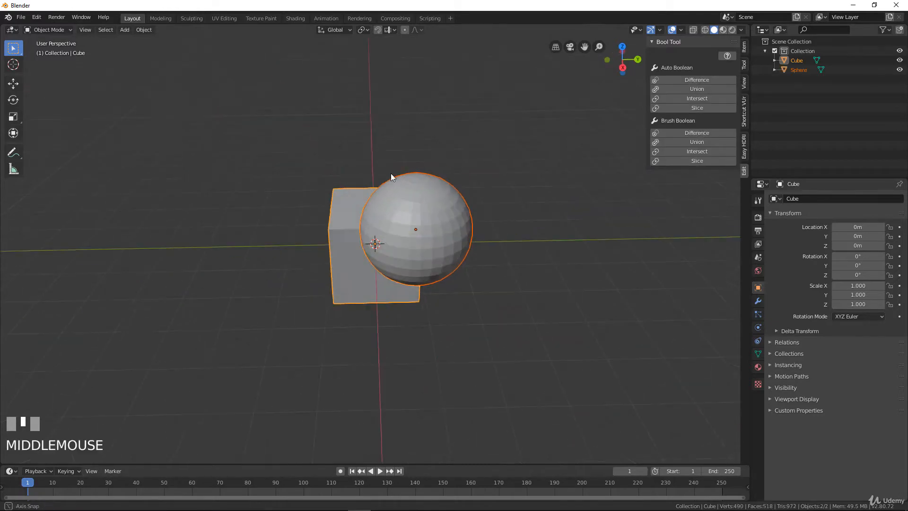
click(348, 197)
scroll(396, 220, down, 2)
shift+click(398, 219)
middle_drag(398, 220, 461, 228)
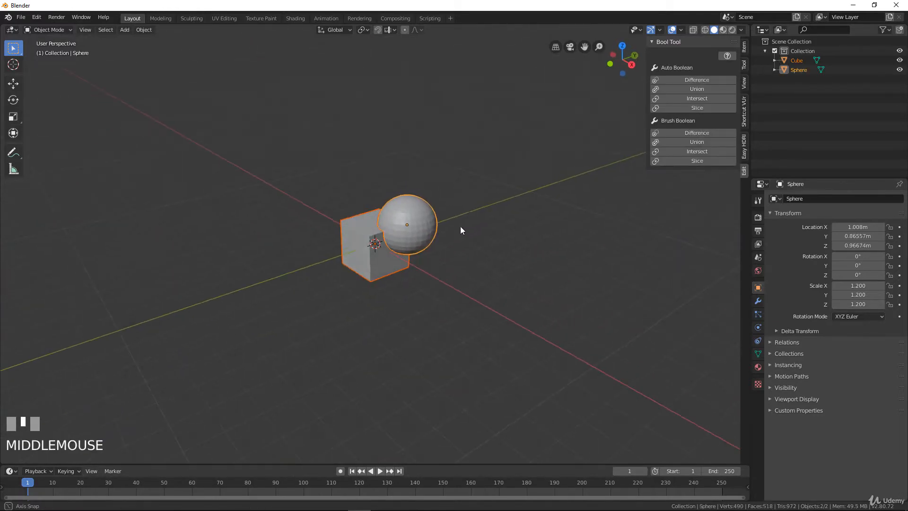
Duplicate the sphere and cube together, with the cube active, and place the copies about 7 m away along the X axis
click(420, 220)
key(g)
right_click(594, 167)
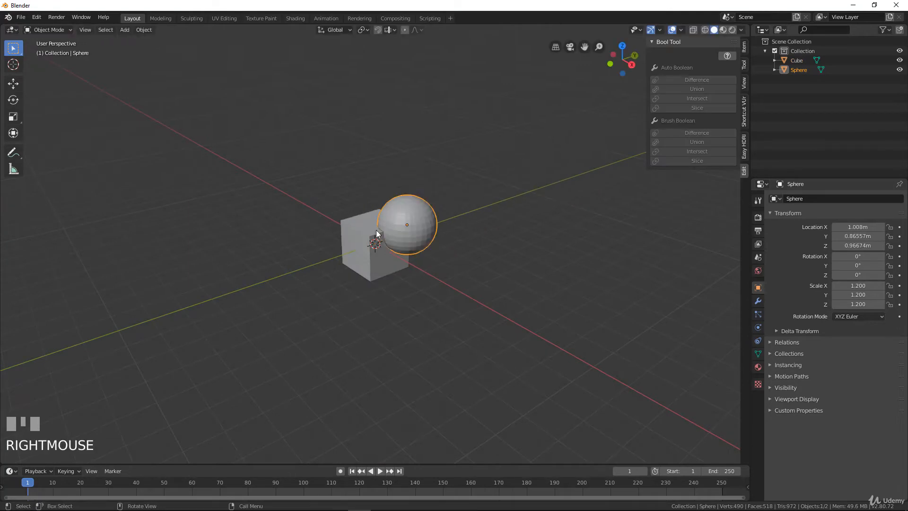
shift+click(371, 236)
middle_drag(372, 237, 396, 244)
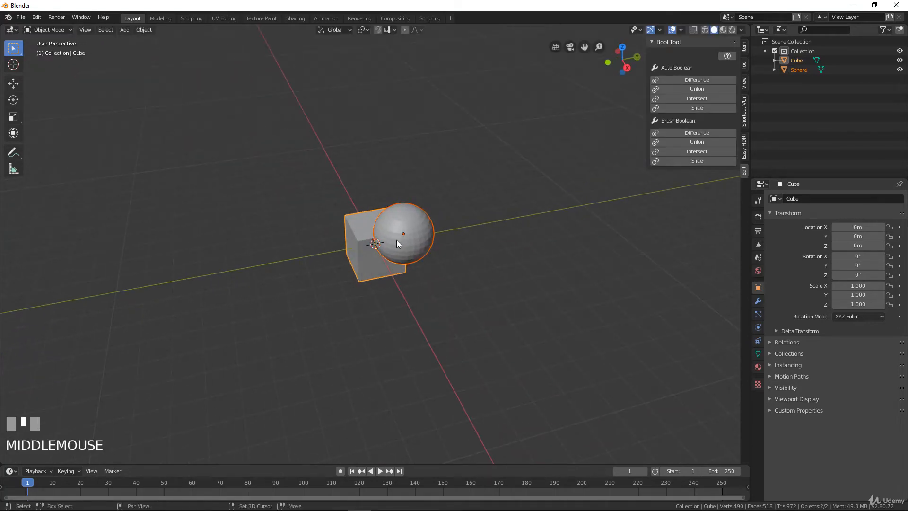
key(shift+d)
key(x)
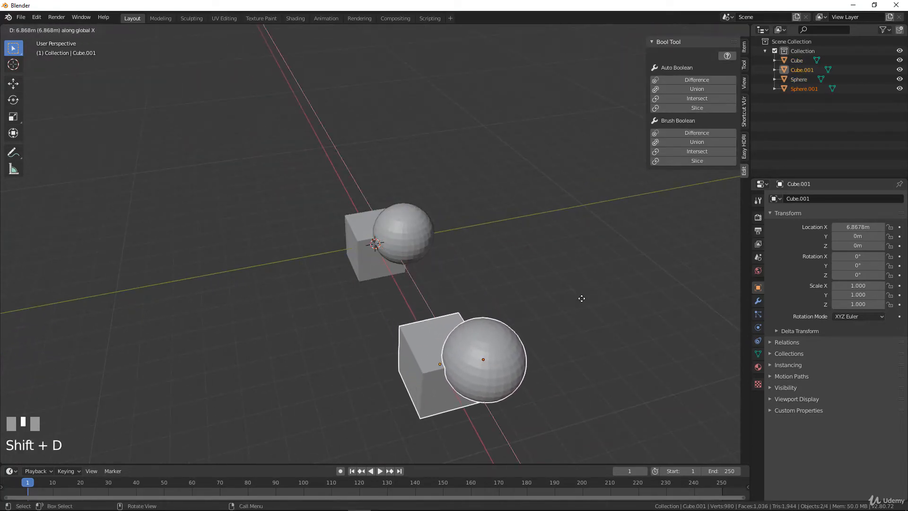
click(581, 298)
middle_drag(582, 298, 484, 300)
scroll(483, 300, up, 2)
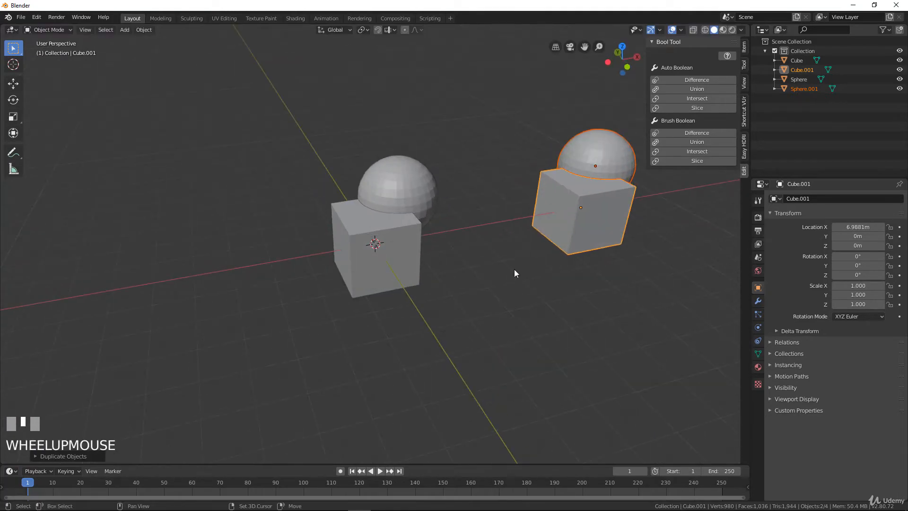
Select the original sphere and cube, with the cube active, and join them into a single object
middle_drag(514, 268, 260, 211)
scroll(344, 246, down, 3)
middle_drag(343, 246, 277, 229)
click(277, 229)
middle_drag(363, 233, 421, 233)
click(421, 234)
shift+click(478, 253)
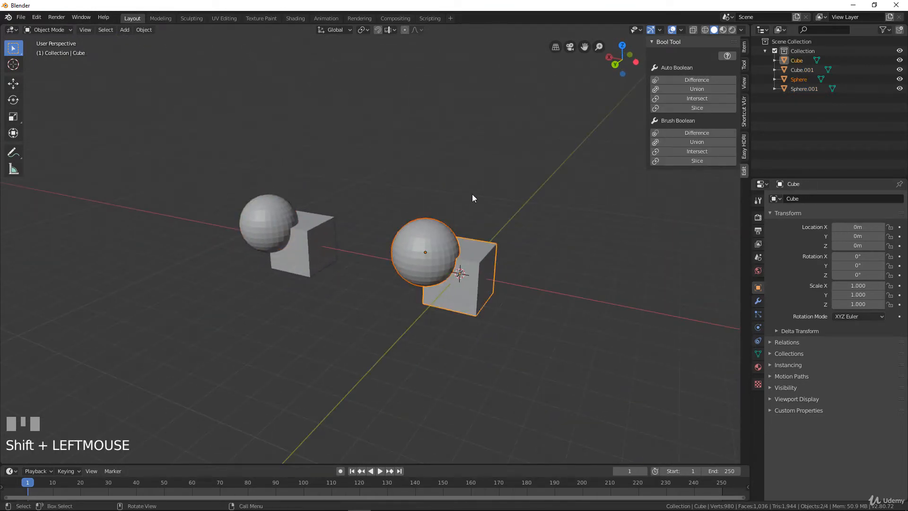
key(ctrl+j)
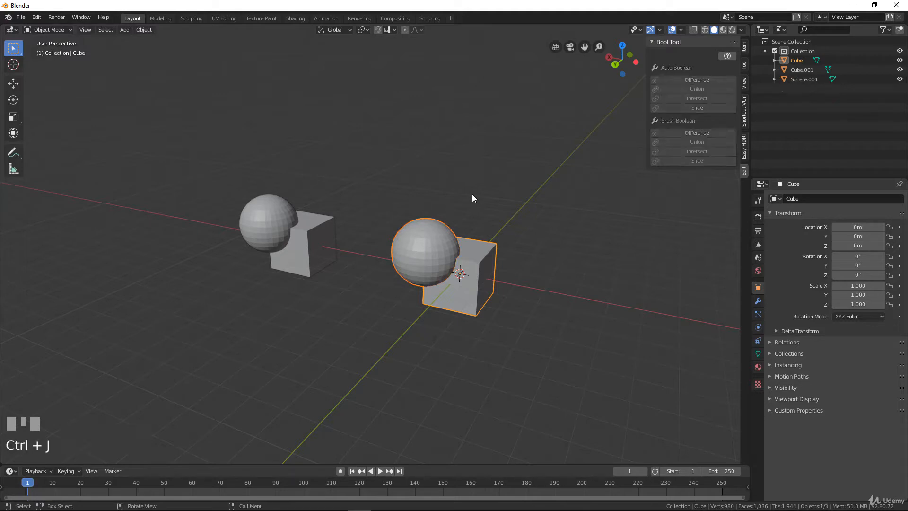
Merge the duplicated sphere and cube with Auto Boolean Union and compare the result with the joined pair
click(250, 216)
shift+click(315, 236)
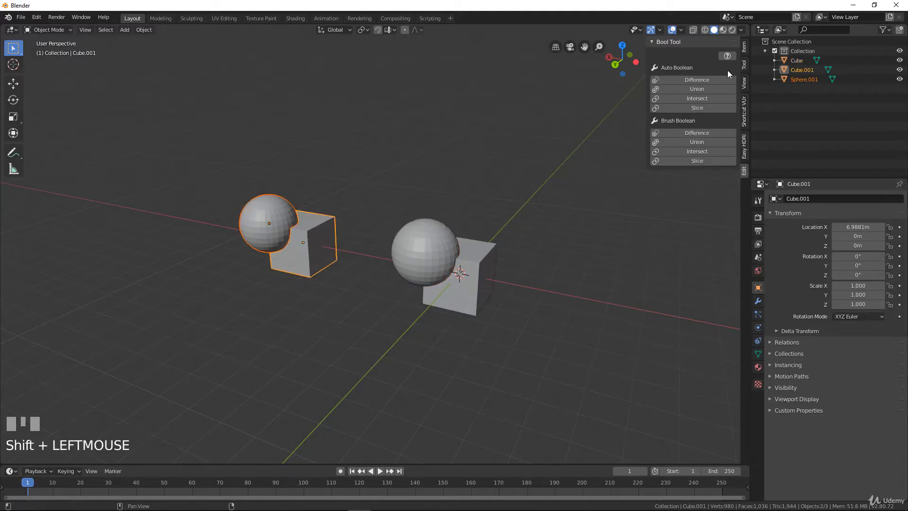
click(701, 89)
middle_drag(469, 237, 436, 262)
click(433, 276)
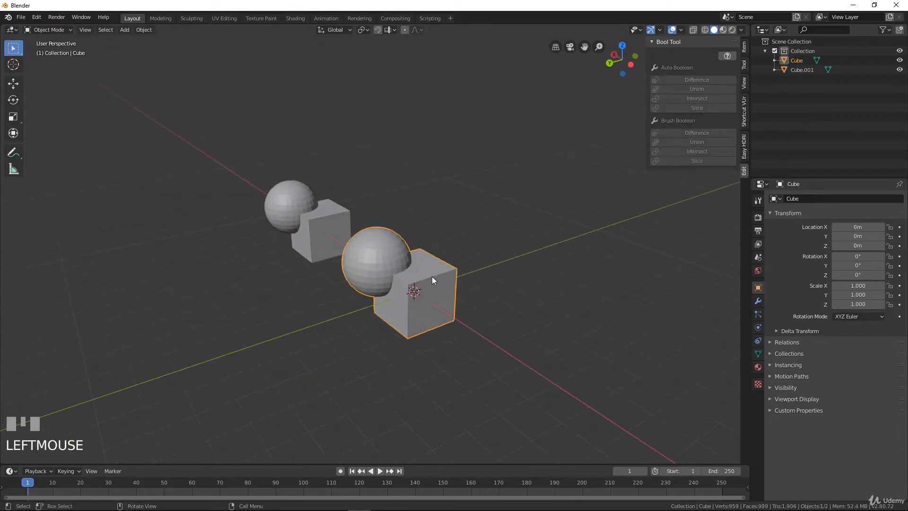
click(339, 213)
middle_drag(339, 213, 399, 325)
click(395, 325)
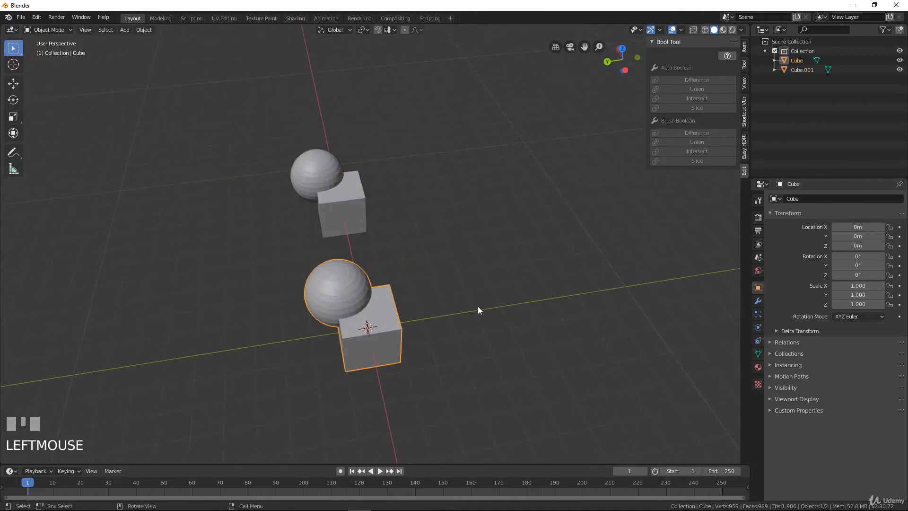
middle_drag(477, 306, 374, 290)
scroll(402, 308, up, 2)
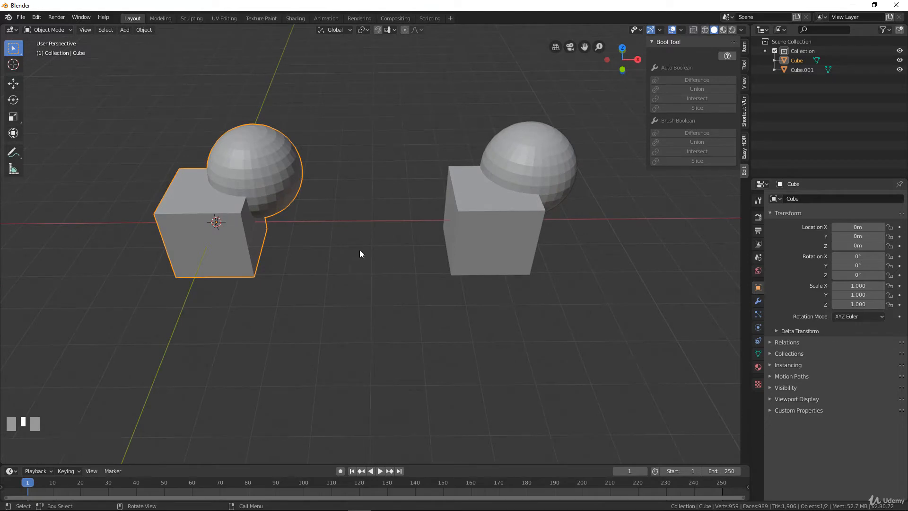
Switch to wireframe shading and examine the geometry inside the overlap of the joined object and the union object
click(705, 29)
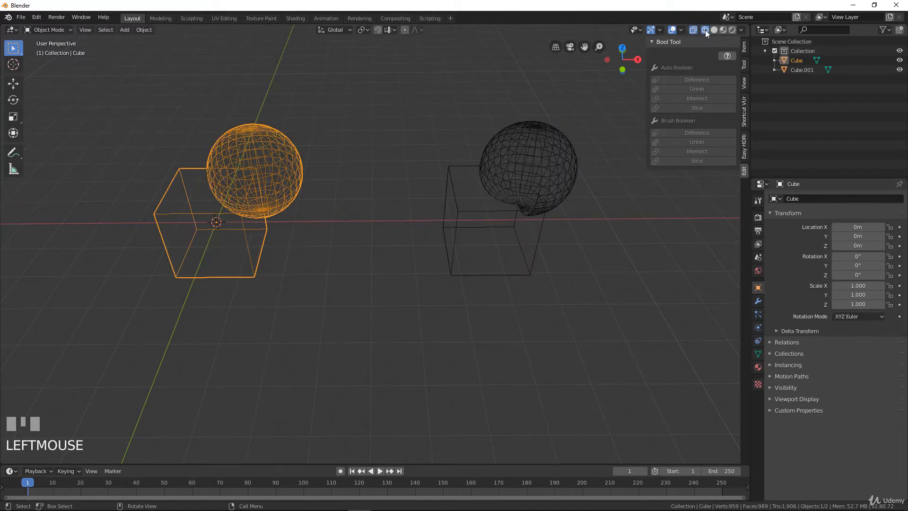
mouse_move(404, 302)
middle_down()
mouse_move(377, 201)
mouse_move(385, 193)
mouse_move(369, 201)
mouse_move(330, 195)
middle_up()
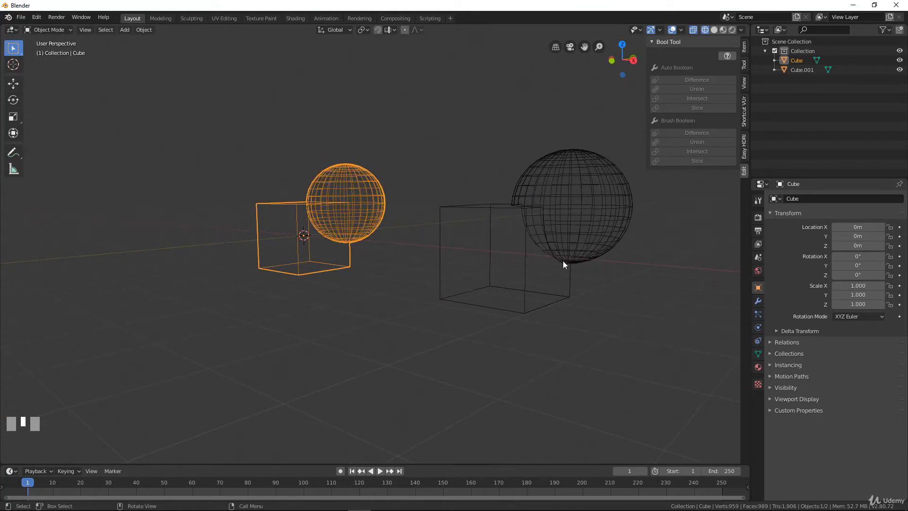
mouse_move(508, 204)
middle_down()
mouse_move(498, 219)
mouse_move(513, 220)
mouse_move(498, 207)
middle_up()
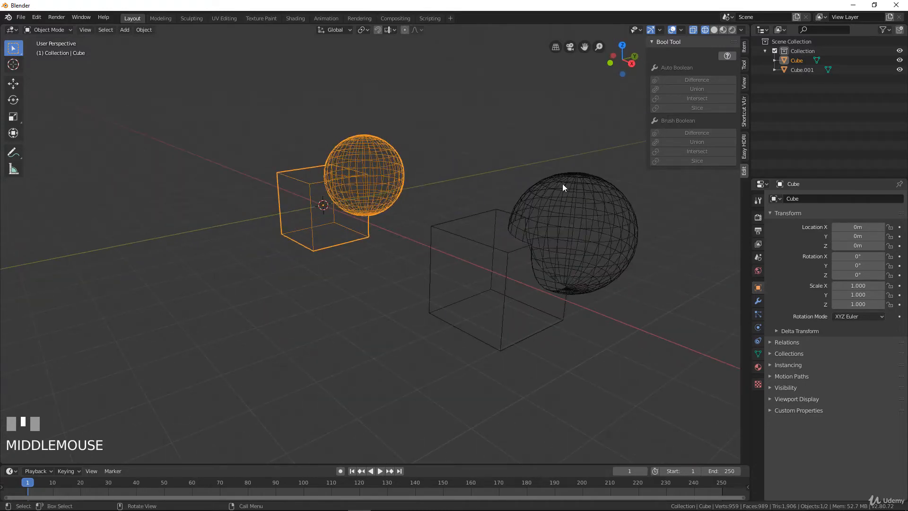
middle_drag(527, 265, 551, 263)
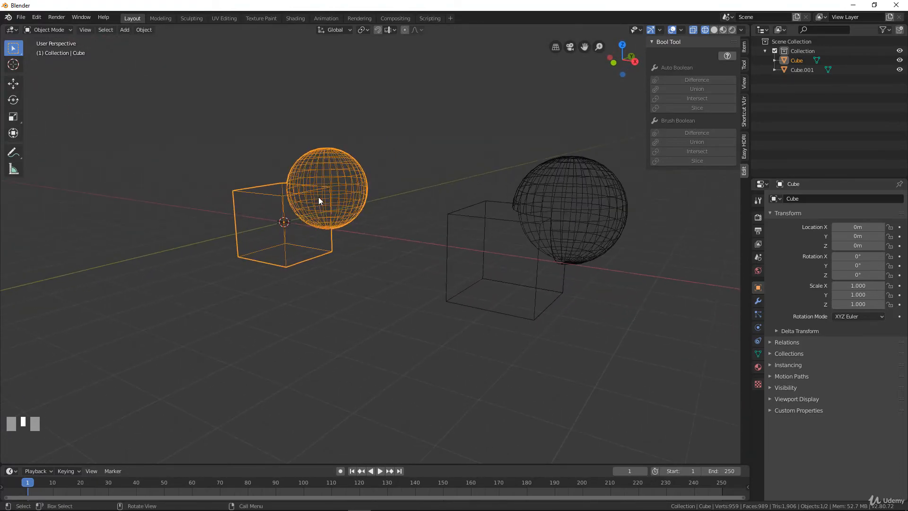
shift+middle_drag(319, 200, 439, 242)
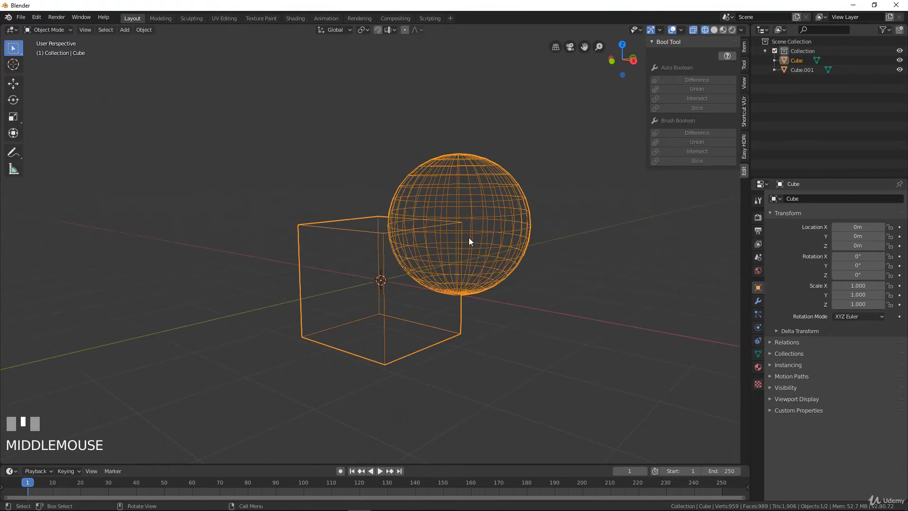
scroll(457, 248, down, 5)
middle_drag(437, 264, 526, 259)
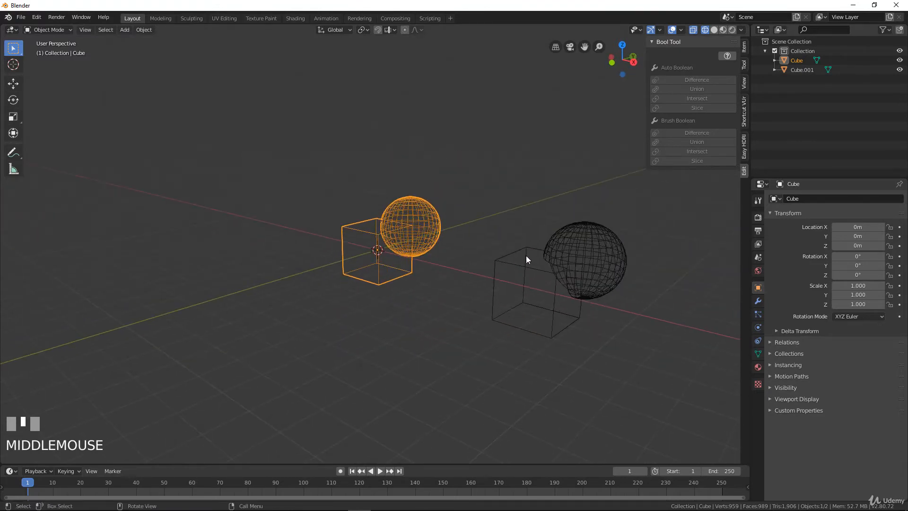
Select the union object and the joined object in turn, compare their overlaps in wireframe, and restore solid shading
click(531, 282)
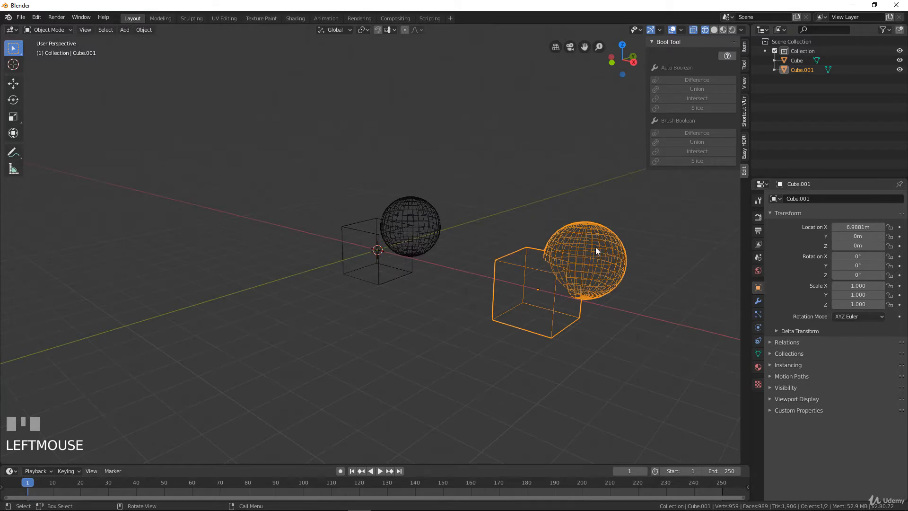
middle_drag(595, 247, 426, 219)
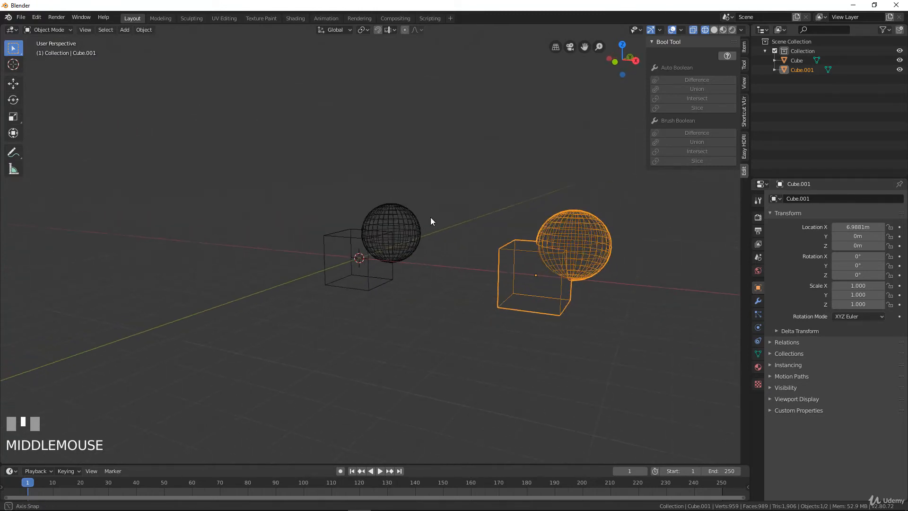
scroll(429, 217, up, 2)
click(372, 234)
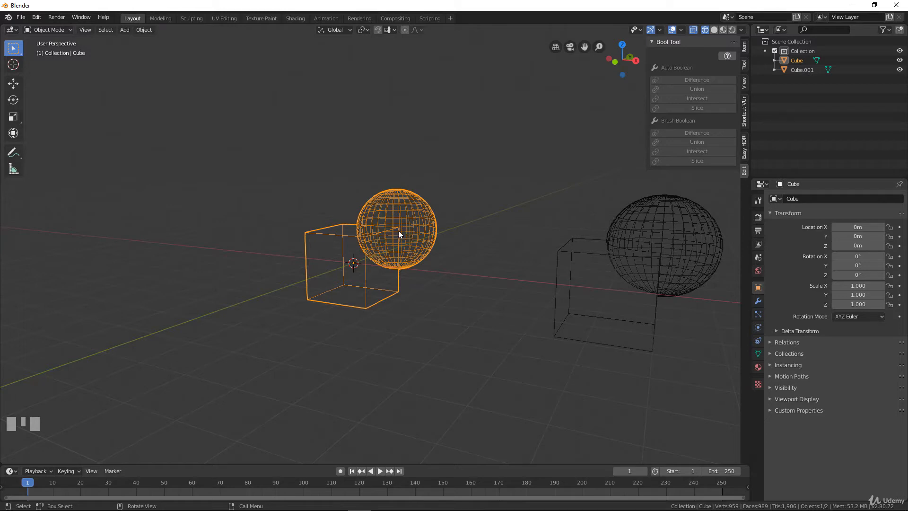
middle_drag(399, 231, 390, 214)
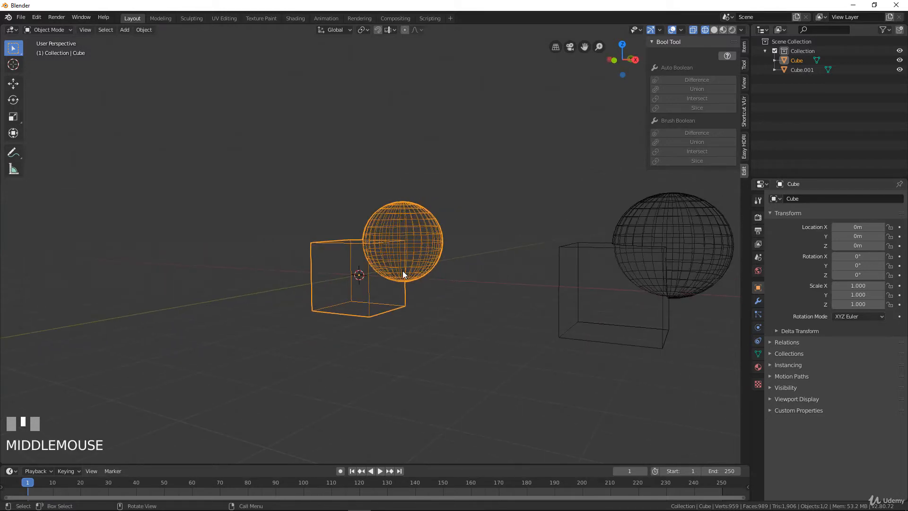
middle_drag(403, 273, 381, 205)
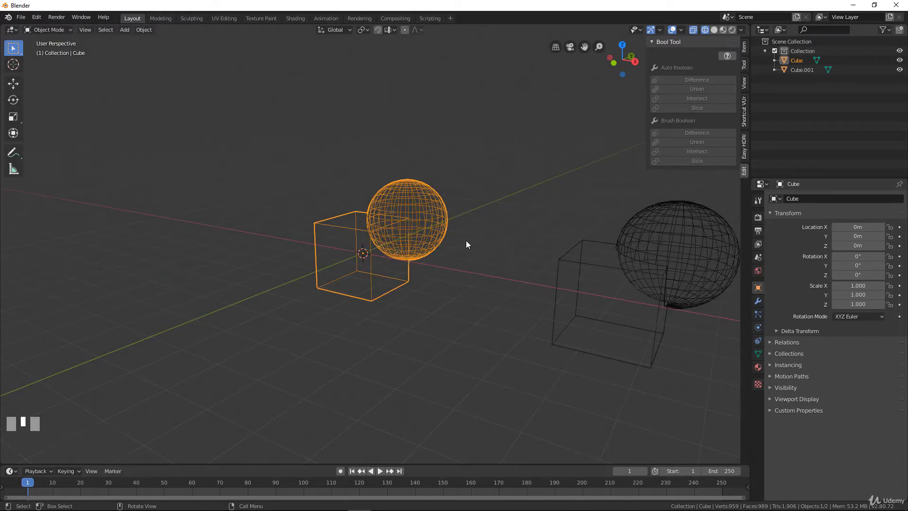
middle_drag(466, 243, 528, 258)
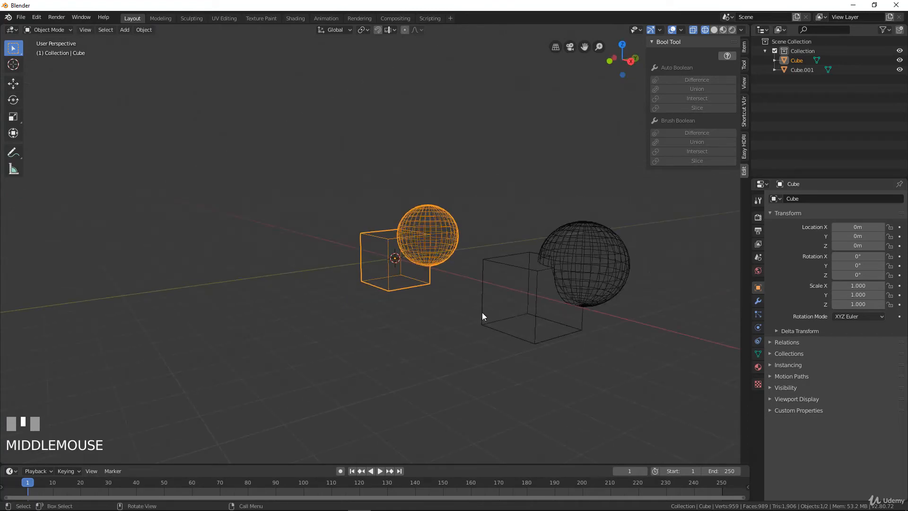
middle_drag(485, 271, 490, 273)
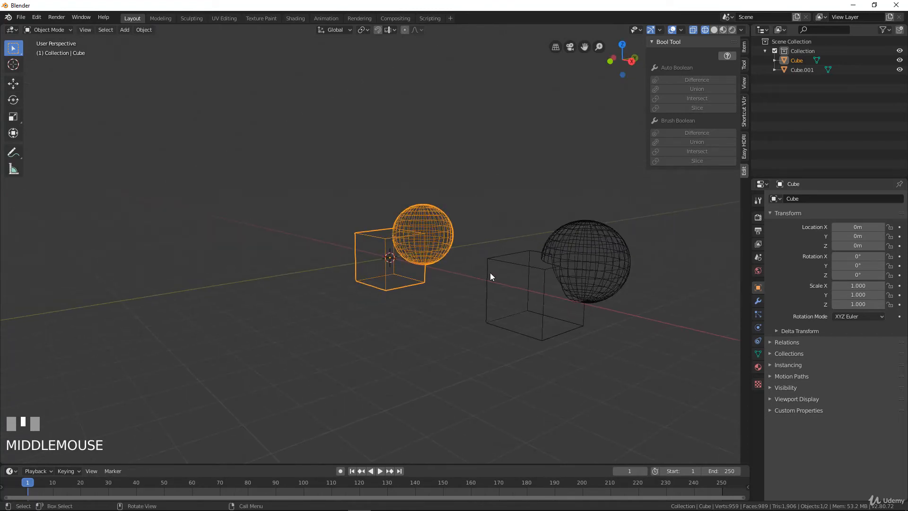
key(z)
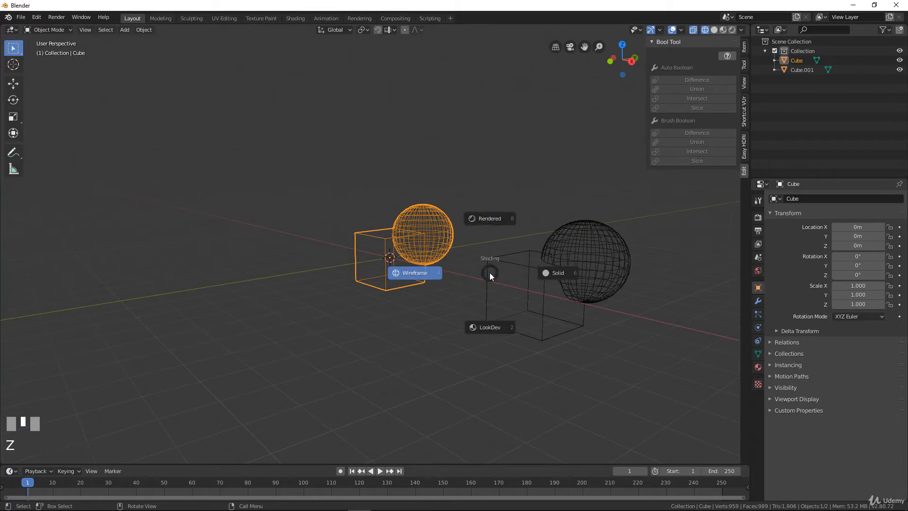
middle_drag(429, 295, 555, 209)
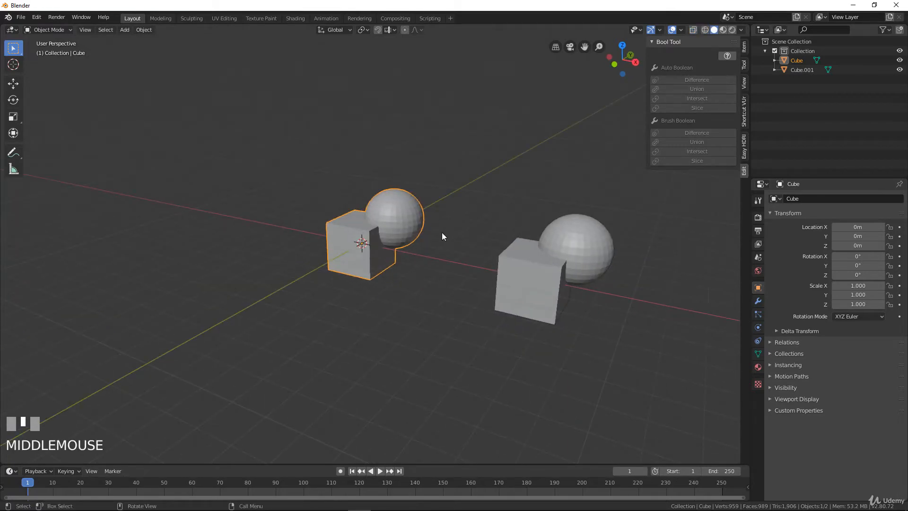
Undo the union, the join and the duplication to return to the original separate cube and sphere
key(ctrl+z)
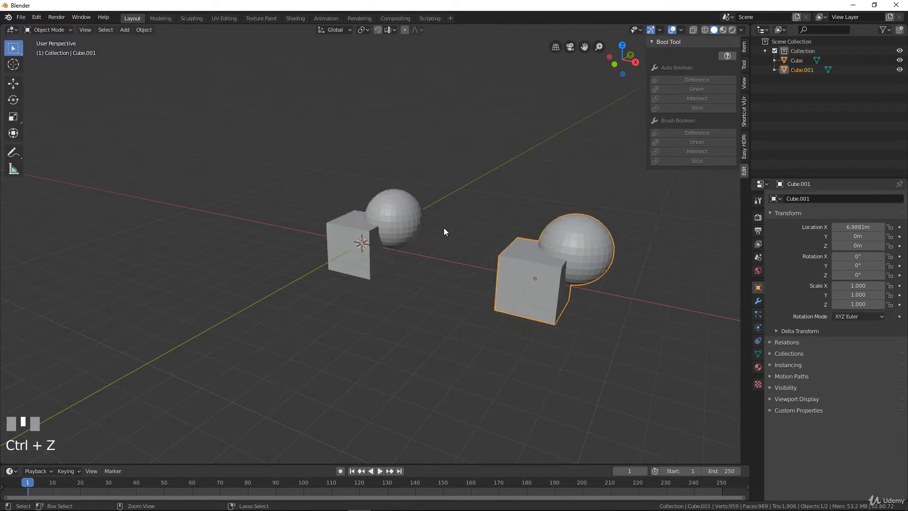
key(ctrl+z)
key(ctrl+z)
key(ctrl+z)
key(ctrl+z)
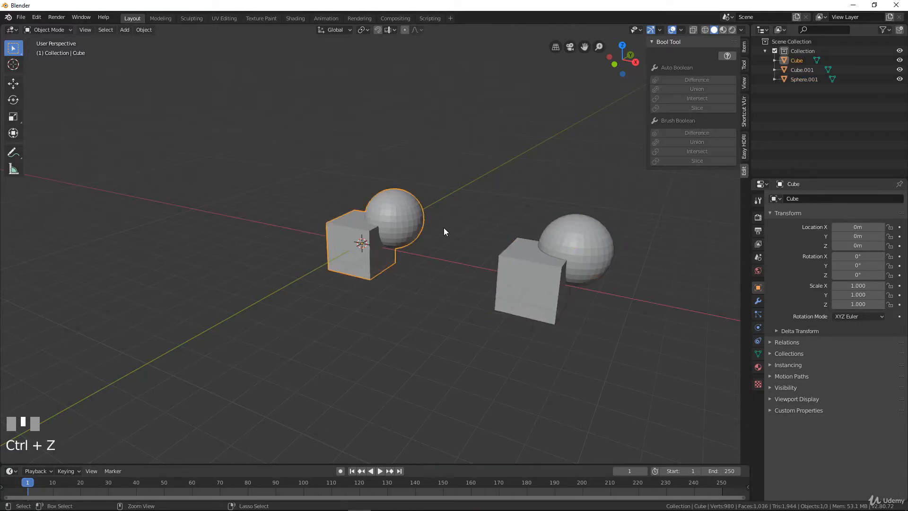
key(ctrl+z)
key(ctrl+z)
key(ctrl+z)
key(ctrl+z)
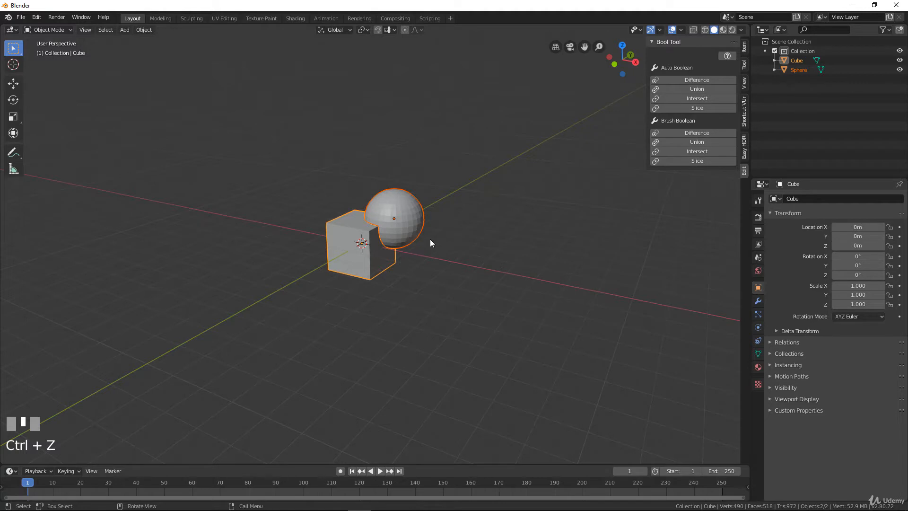
Keep only the overlap of the cube and sphere with Auto Boolean Intersect, inspect it, and undo the intersection
middle_drag(430, 243, 473, 269)
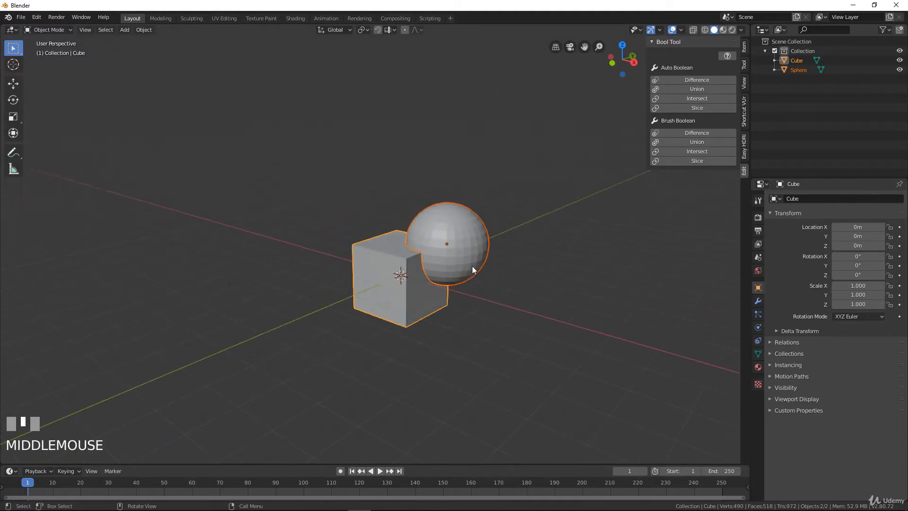
scroll(443, 217, up, 2)
middle_drag(443, 216, 416, 241)
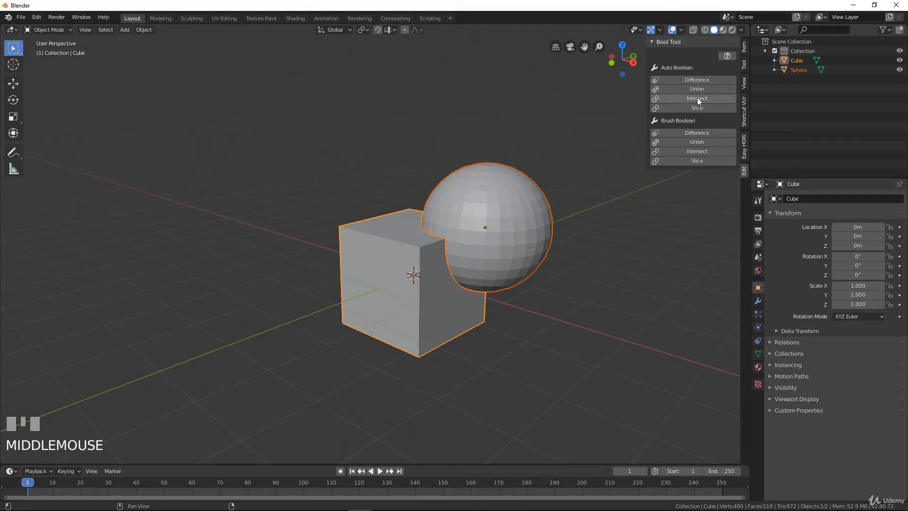
click(698, 97)
middle_drag(442, 252, 437, 250)
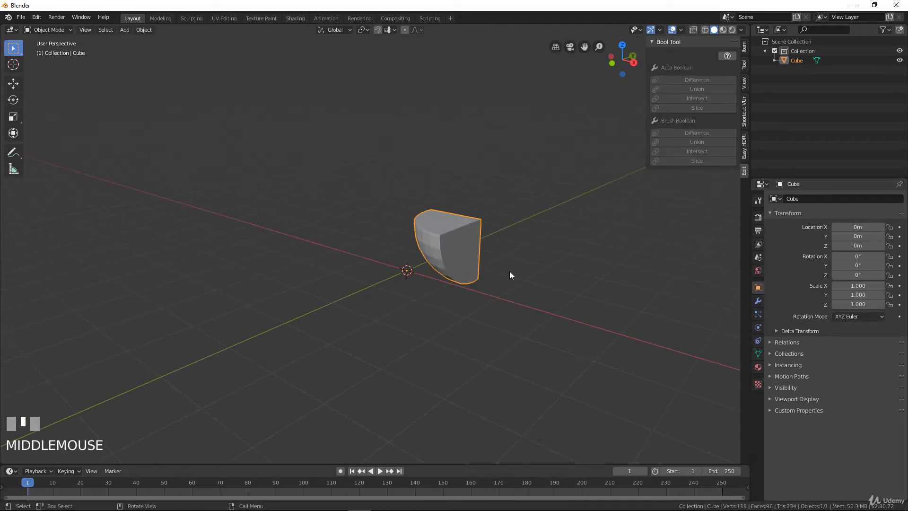
middle_drag(498, 209, 512, 230)
key(ctrl+z)
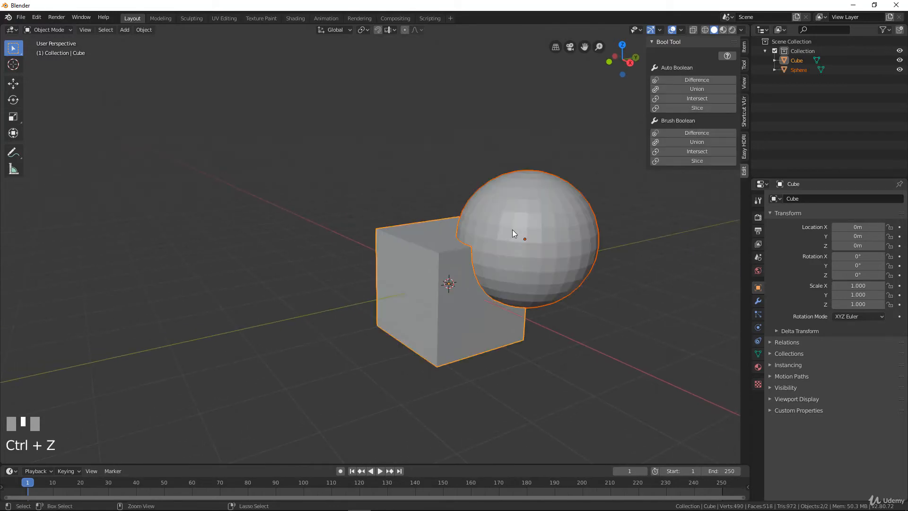
Split the cube along the sphere with Auto Boolean Slice and select the cut corner piece
click(705, 106)
middle_drag(530, 223, 475, 208)
click(475, 208)
click(538, 245)
middle_drag(523, 288, 518, 279)
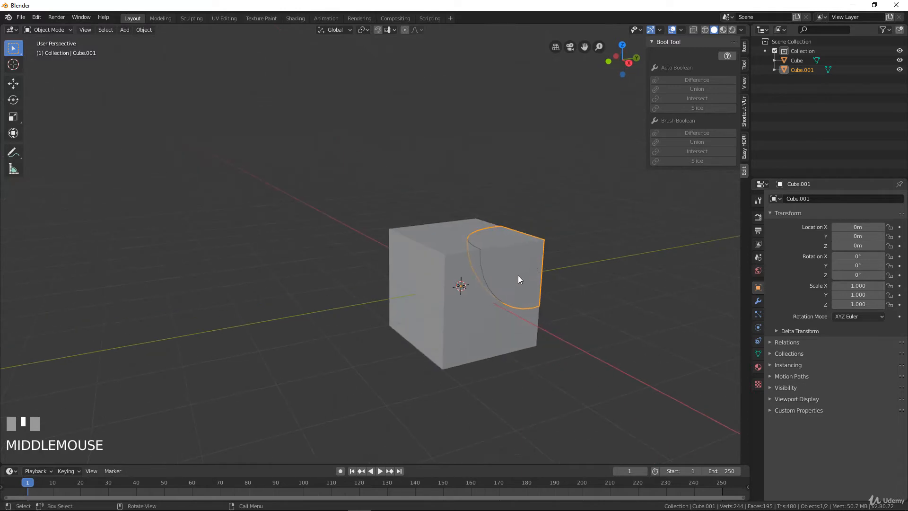
Test-move the corner piece and the remaining cube in turn, cancelling each move
key(g)
right_click(490, 254)
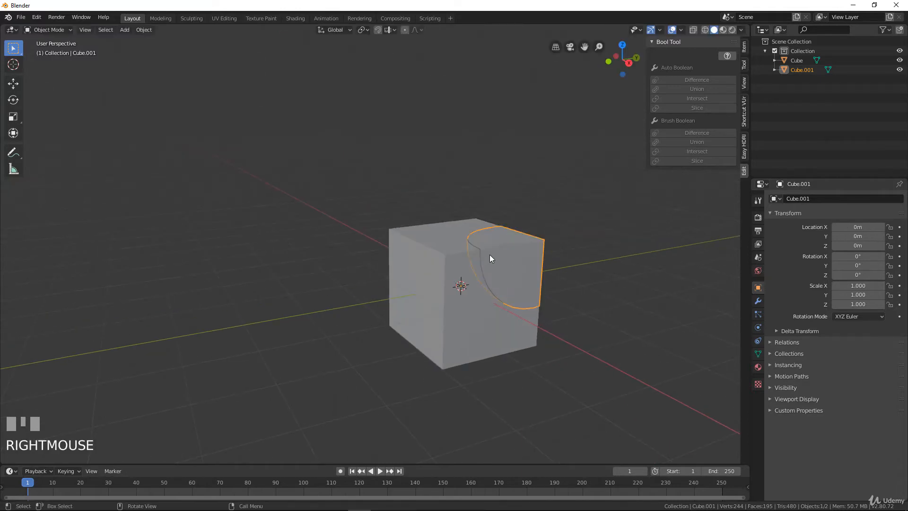
click(452, 268)
key(g)
right_click(492, 252)
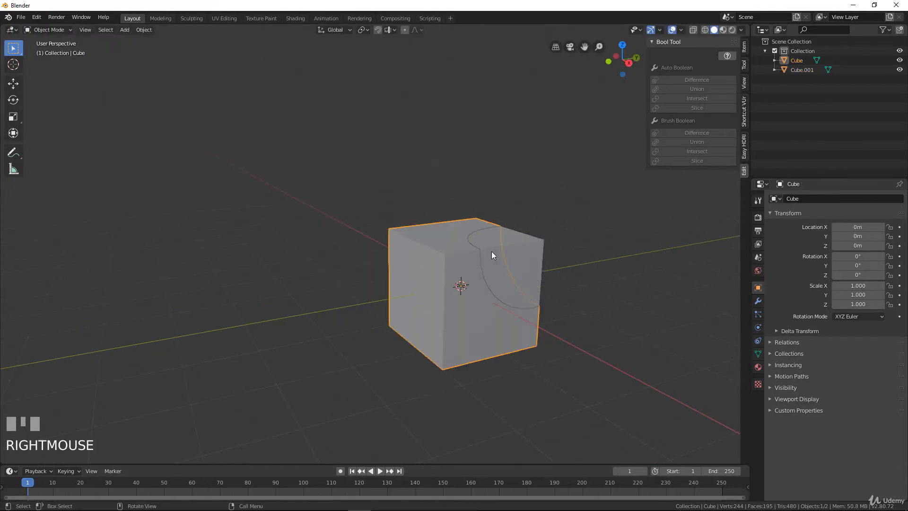
Undo the Auto Boolean Slice to bring back the whole cube and the sphere
key(ctrl+z)
key(ctrl+z)
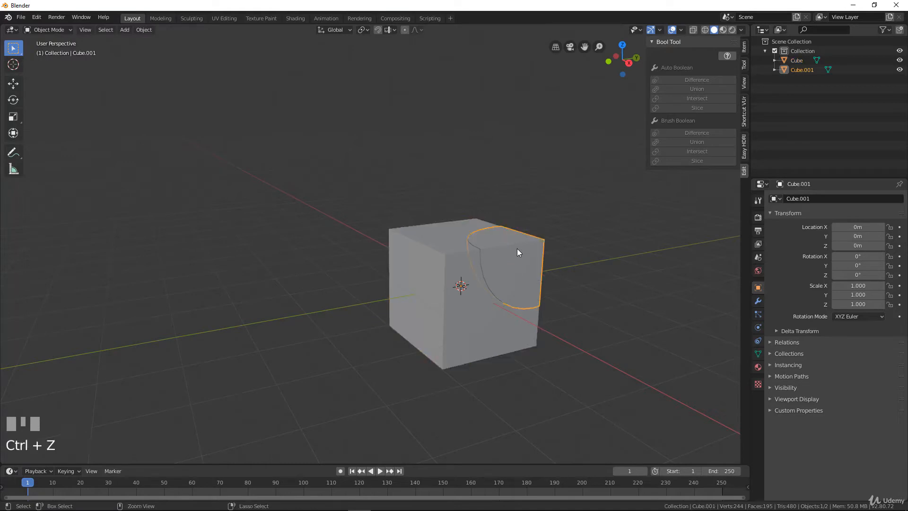
key(ctrl+z)
key(ctrl+z)
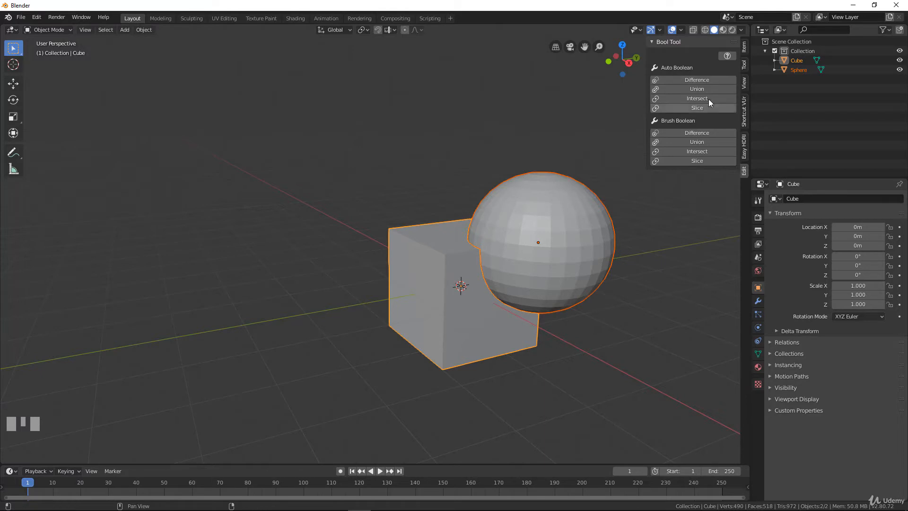
Scale the sphere down uniformly to about 0.65 while it stays at the cube's upper corner
scroll(529, 230, down, 1)
click(524, 263)
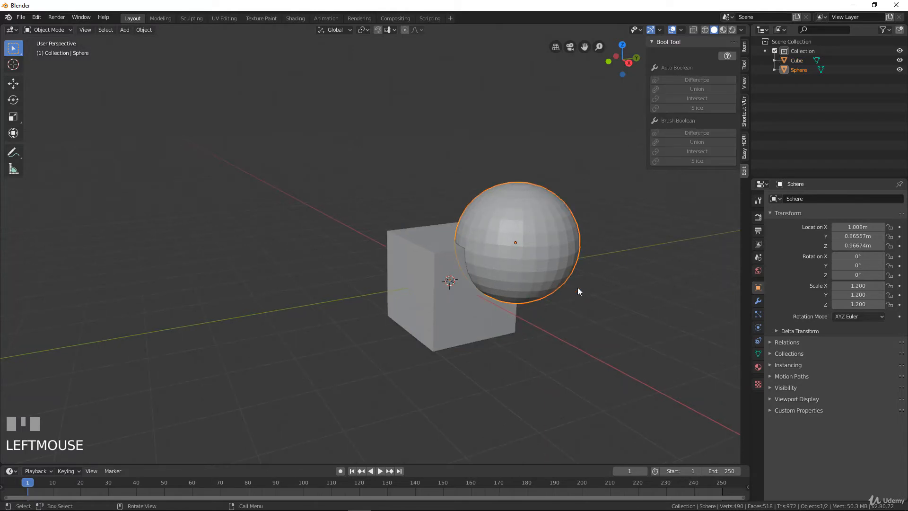
key(s)
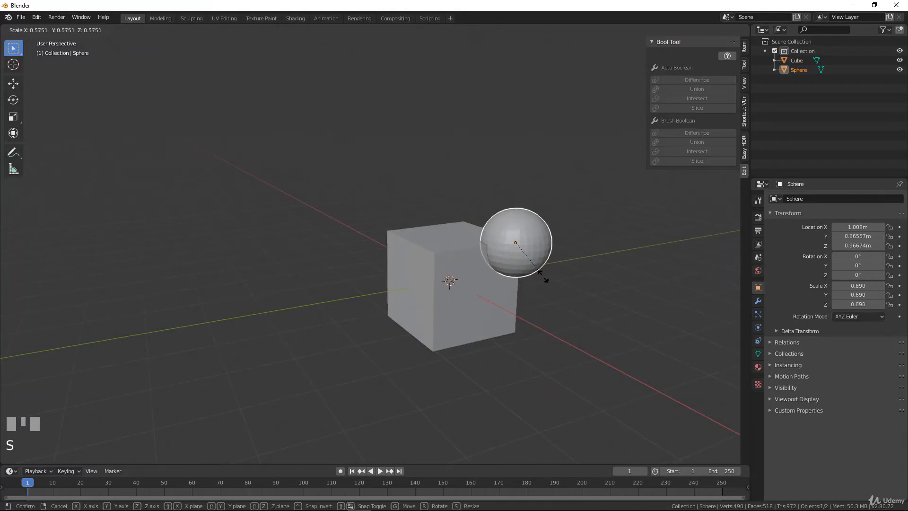
click(544, 278)
Add a second cube, scale it to about 0.51, and place it overlapping the large cube's upper corner opposite the sphere
middle_drag(501, 291, 473, 299)
key(shift+a)
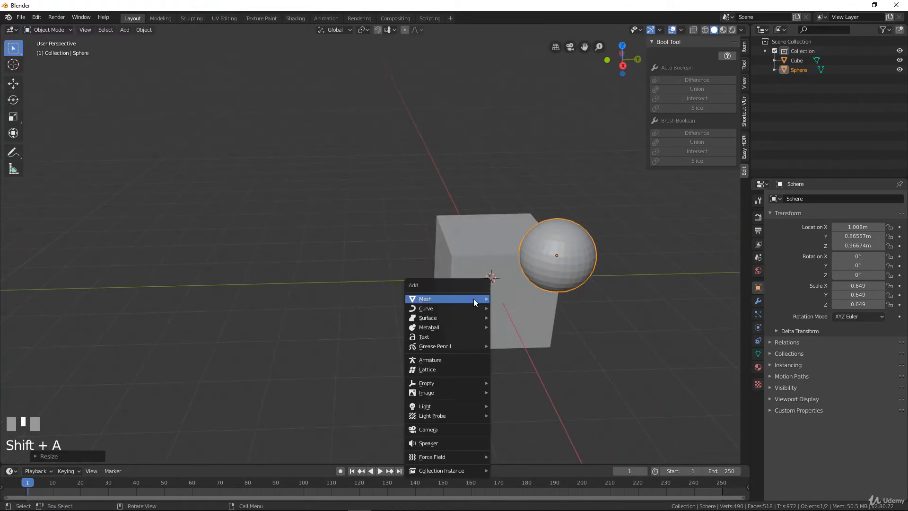
mouse_move(473, 299)
click(517, 306)
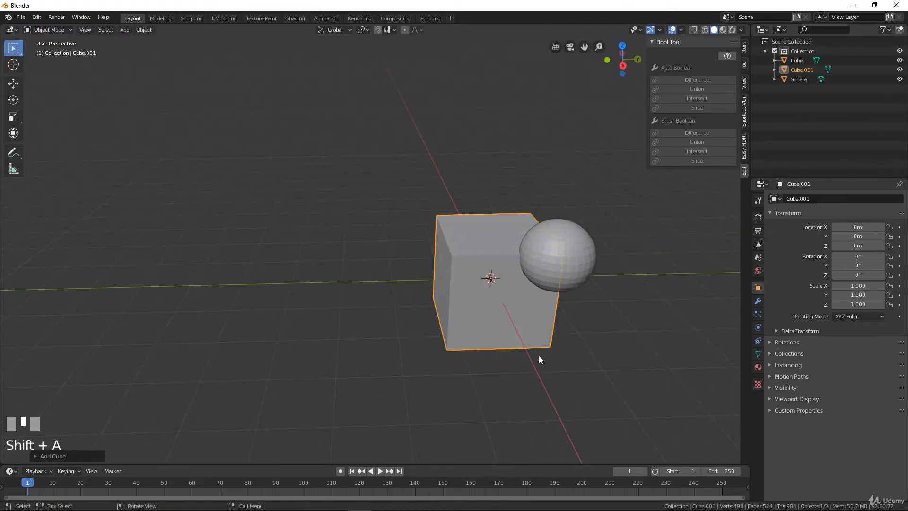
key(g)
click(541, 334)
key(s)
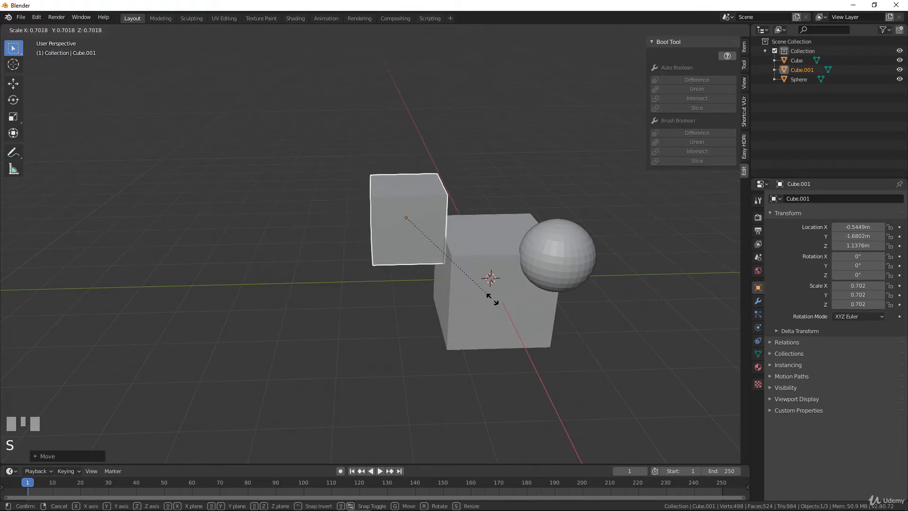
click(466, 281)
key(g)
click(492, 286)
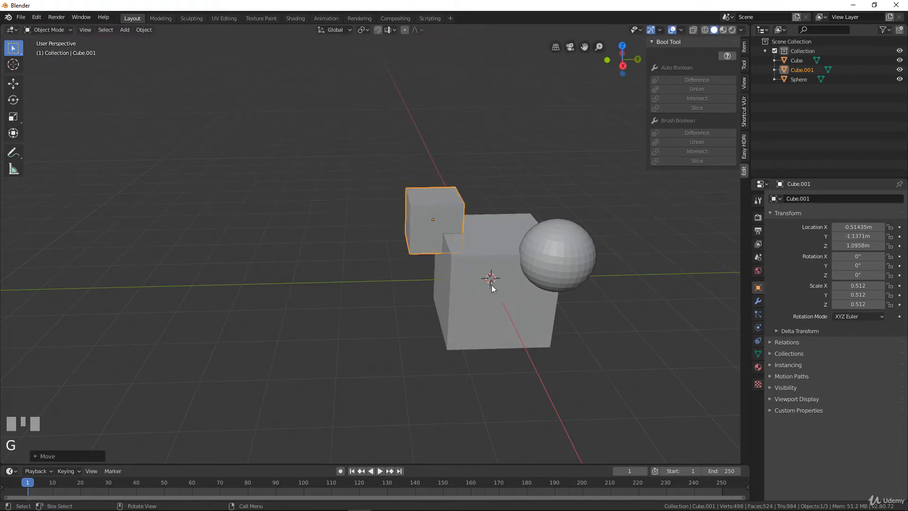
Stretch the small cube along Z into a tall column with a Z scale of about 1.6
key(s)
key(z)
click(84, 298)
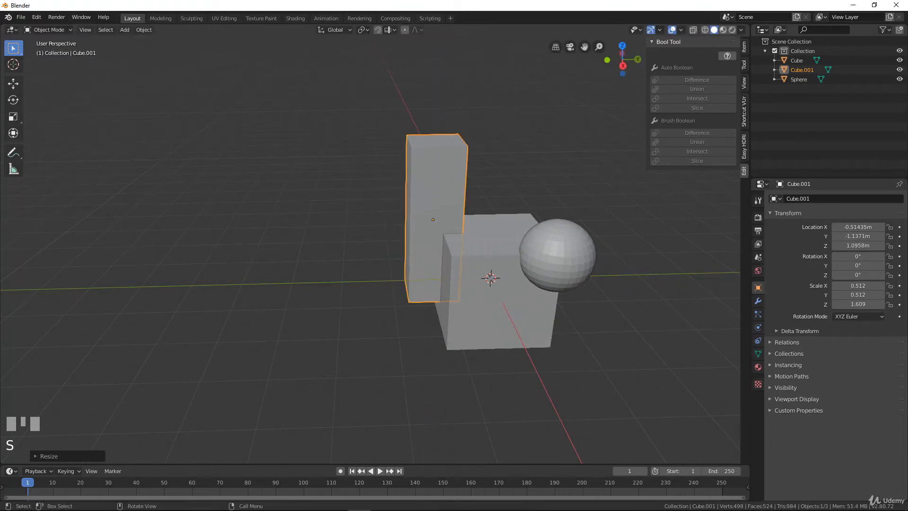
middle_drag(463, 316, 391, 298)
scroll(464, 303, down, 1)
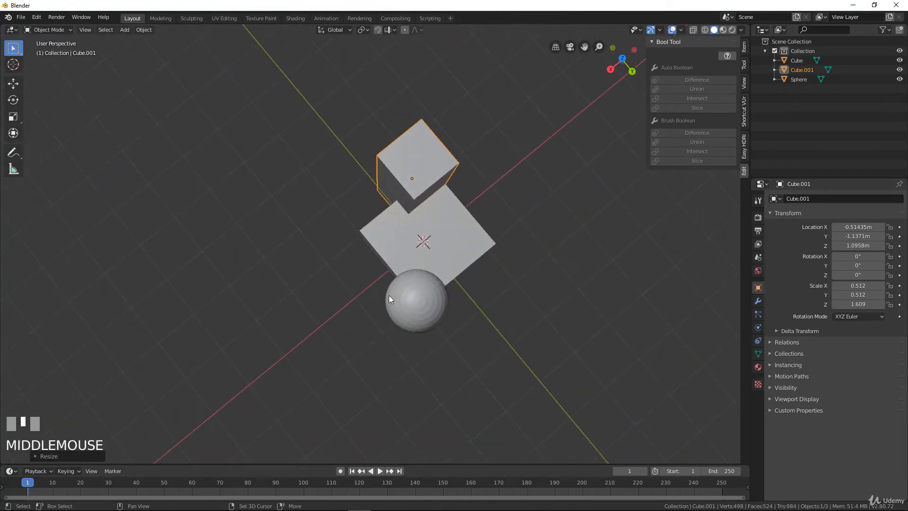
Duplicate the tall column and position the copy so it overlaps another vertical corner of the large cube
key(shift+d)
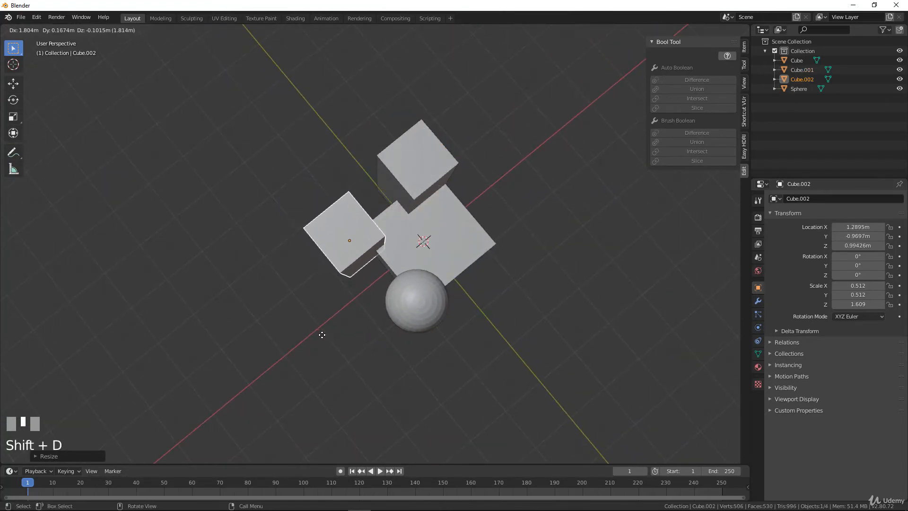
click(325, 334)
middle_drag(325, 334, 301, 358)
key(g)
click(382, 319)
Subtract both columns and the sphere from the large cube at once with Auto Boolean Difference and inspect the cuts
shift+click(473, 218)
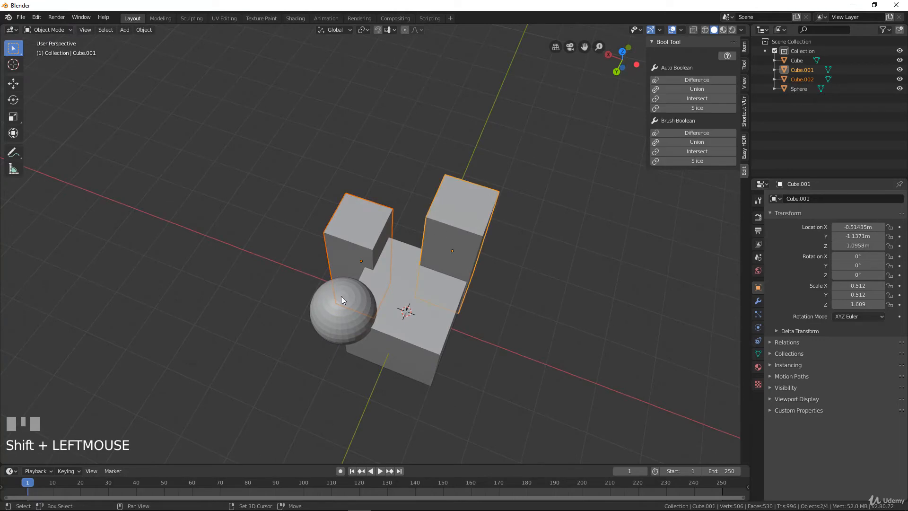
shift+click(329, 318)
middle_drag(330, 318, 404, 323)
key(KP_5)
scroll(455, 352, up, 2)
shift+click(456, 316)
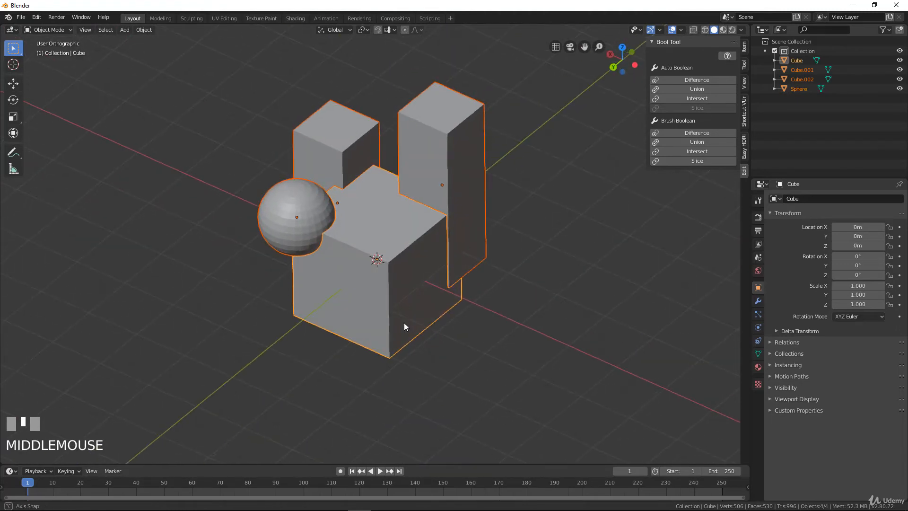
click(704, 80)
middle_drag(544, 198, 228, 232)
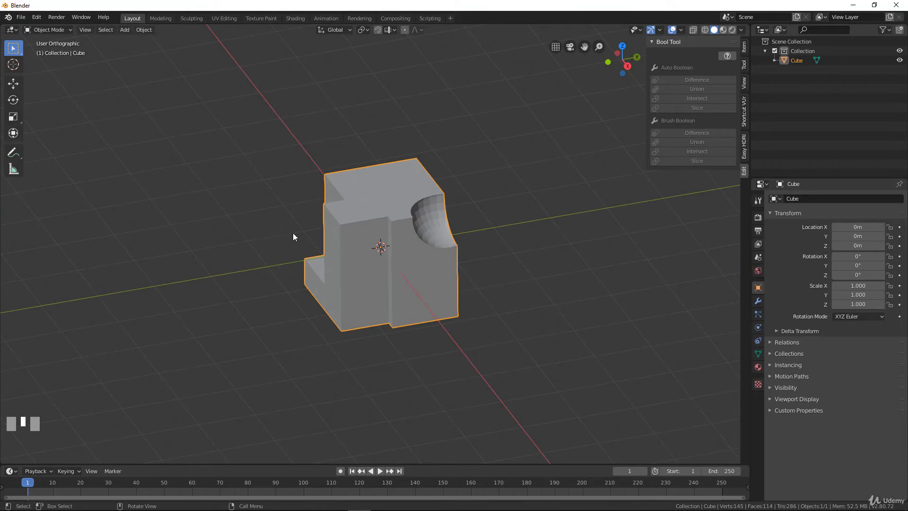
Undo the Auto Boolean Difference to bring back both columns and the sphere
key(ctrl)
key(ctrl+z)
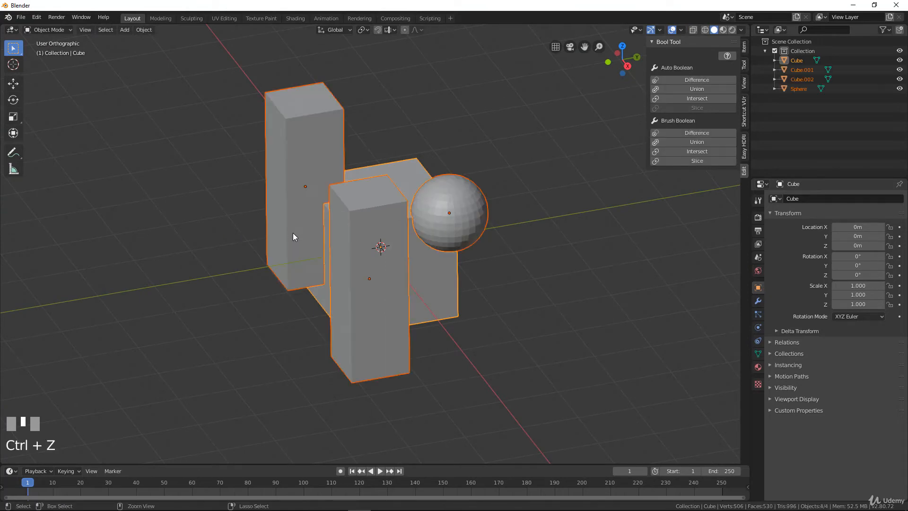
mouse_move(293, 232)
middle_down()
mouse_move(416, 235)
mouse_move(292, 241)
mouse_move(302, 237)
middle_up()
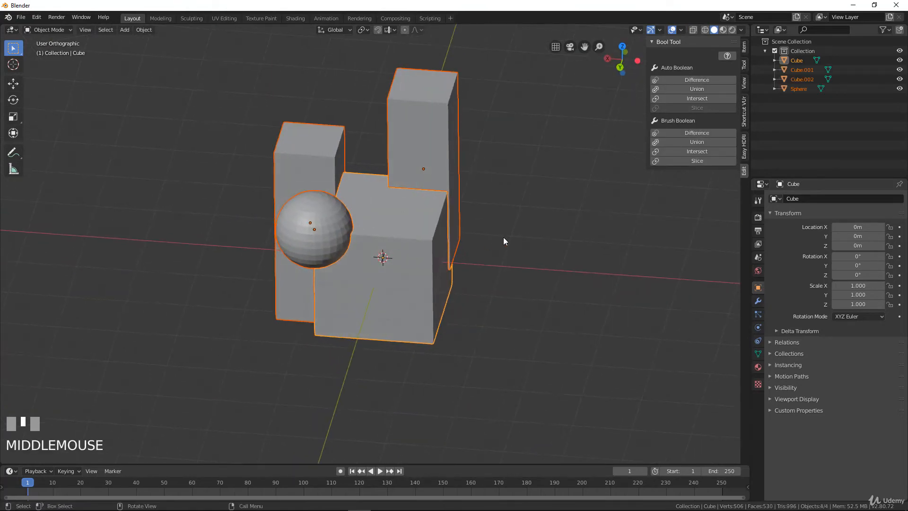
key(shift+a)
mouse_move(491, 206)
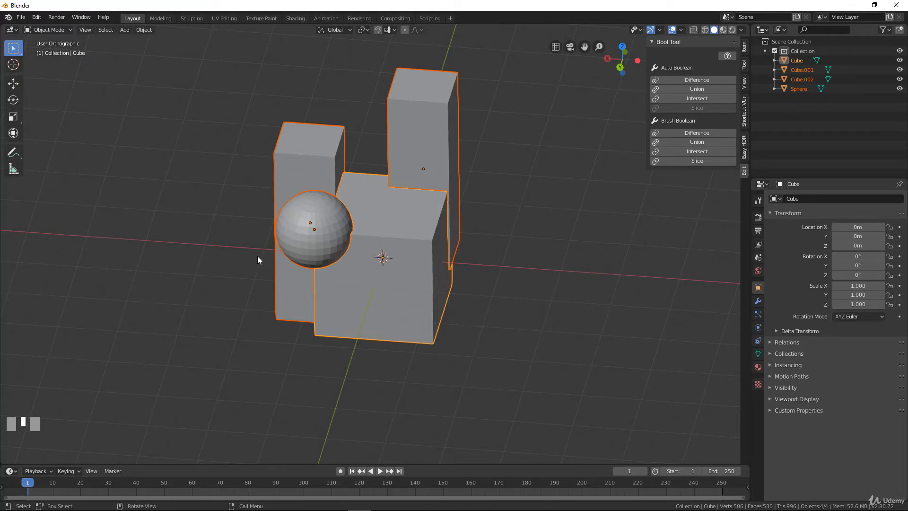
Delete the two tall columns, keeping only the large cube and the sphere
click(294, 211)
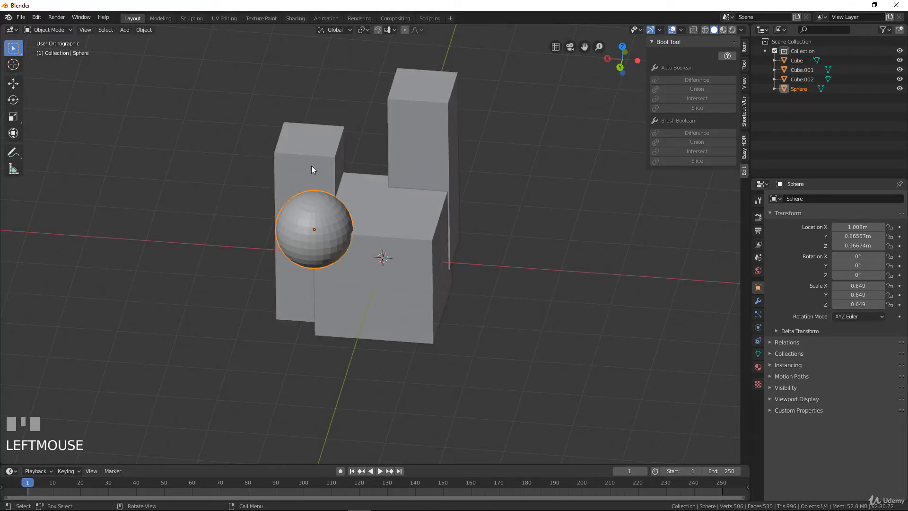
shift+click(289, 155)
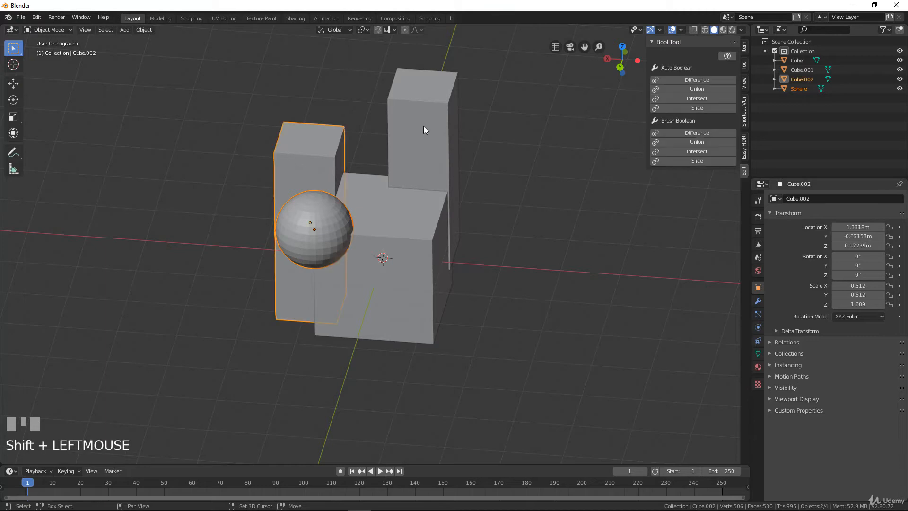
click(322, 146)
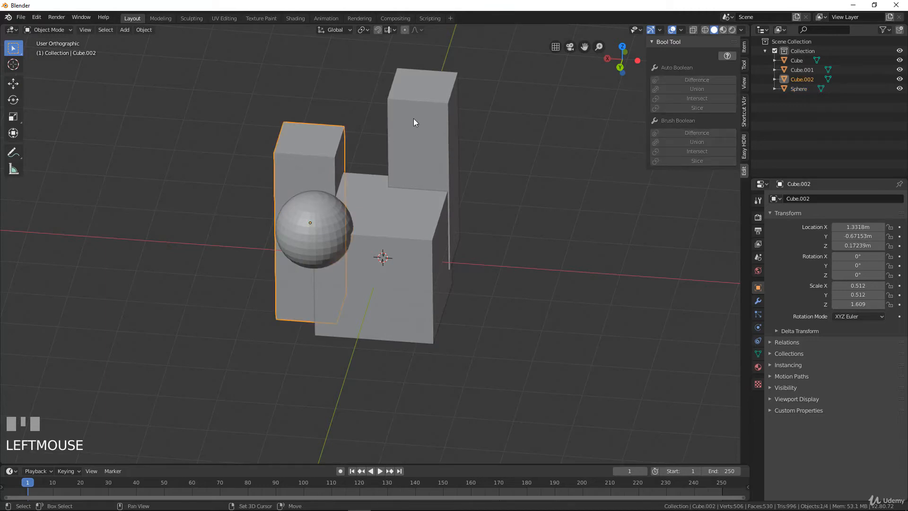
shift+click(413, 122)
key(x)
Enlarge the sphere uniformly to a scale of about 0.85 at the cube's corner
click(335, 226)
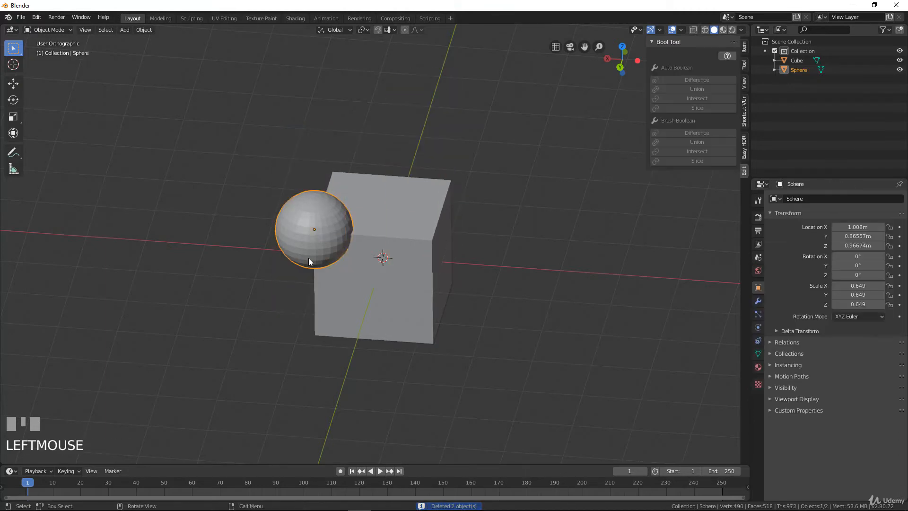
middle_drag(308, 258, 459, 255)
key(s)
click(487, 308)
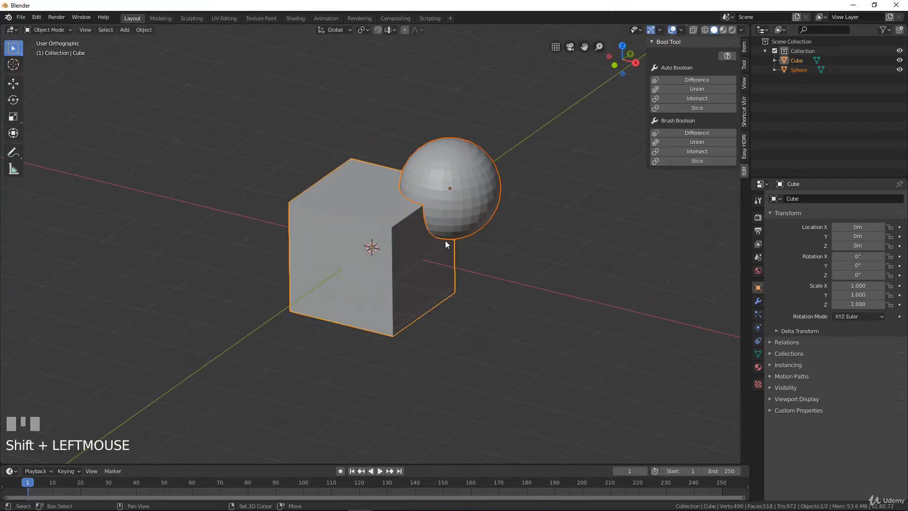
Subtract the sphere from the cube with Brush Boolean Difference and check the sphere brush's mesh in Edit Mode
shift+click(367, 214)
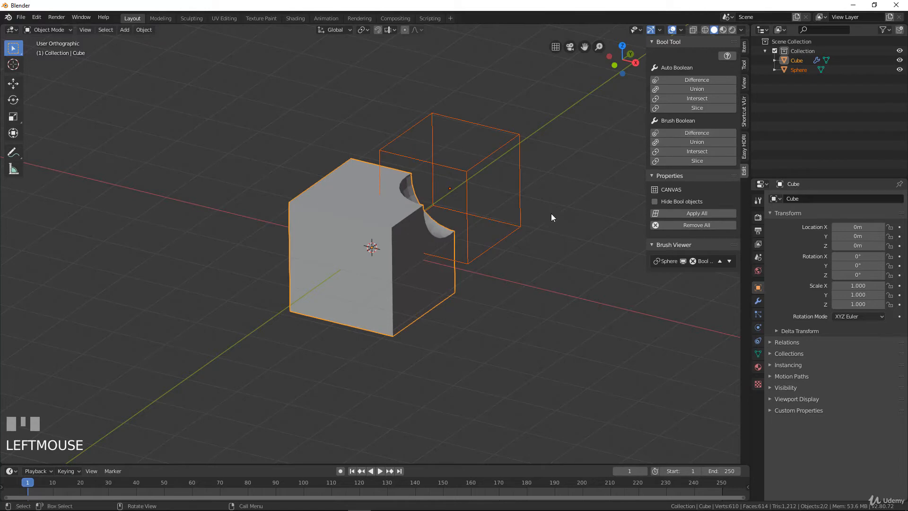
middle_drag(552, 214, 493, 187)
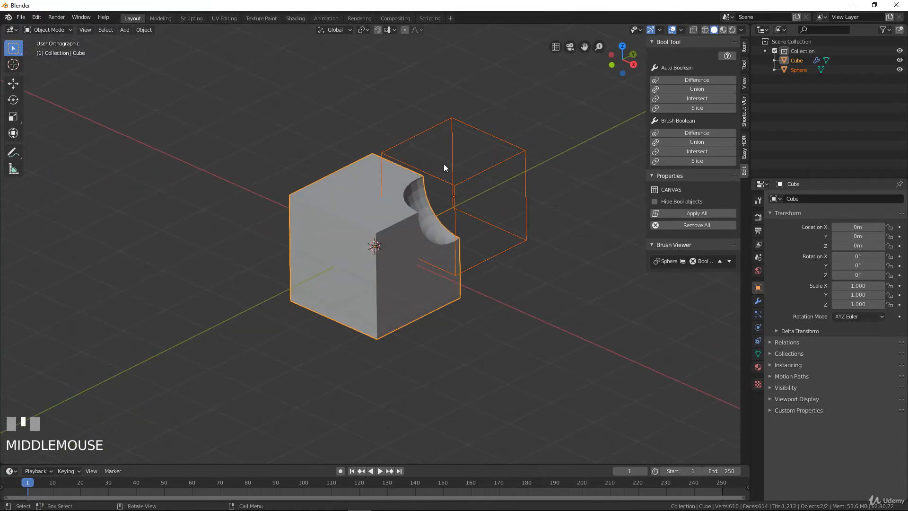
click(487, 168)
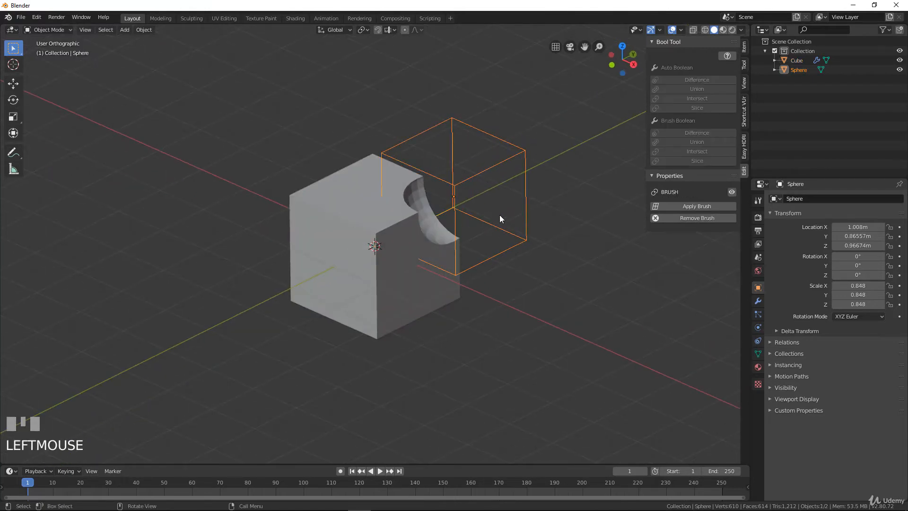
key(Tab)
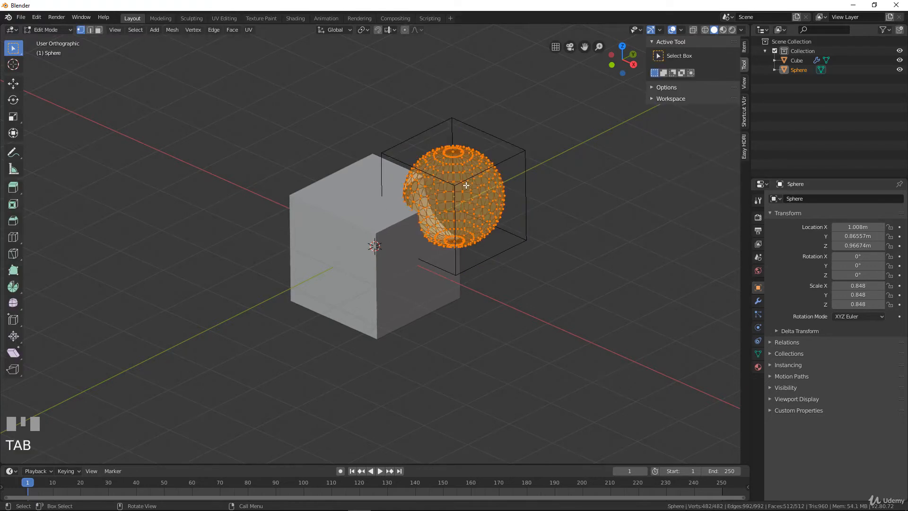
key(Tab)
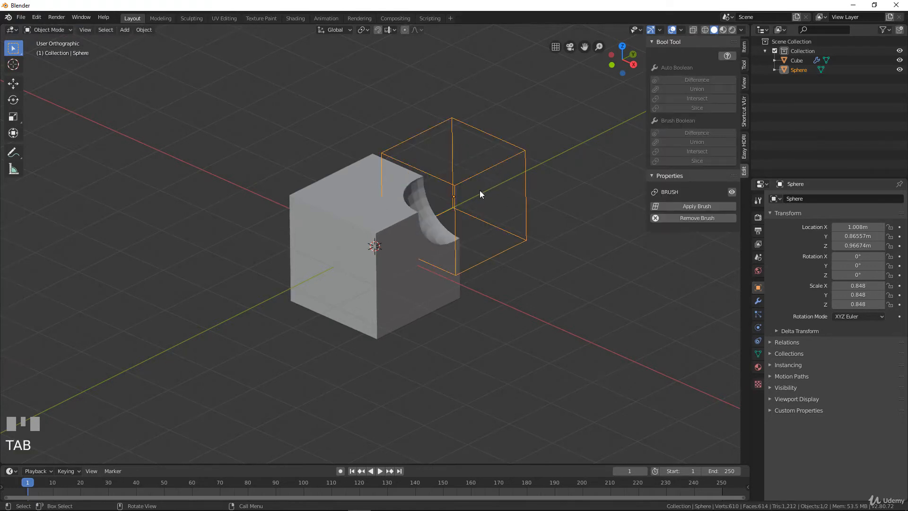
Try moving the sphere brush through the cube's corner to preview the live cut, cancelling the move
key(g)
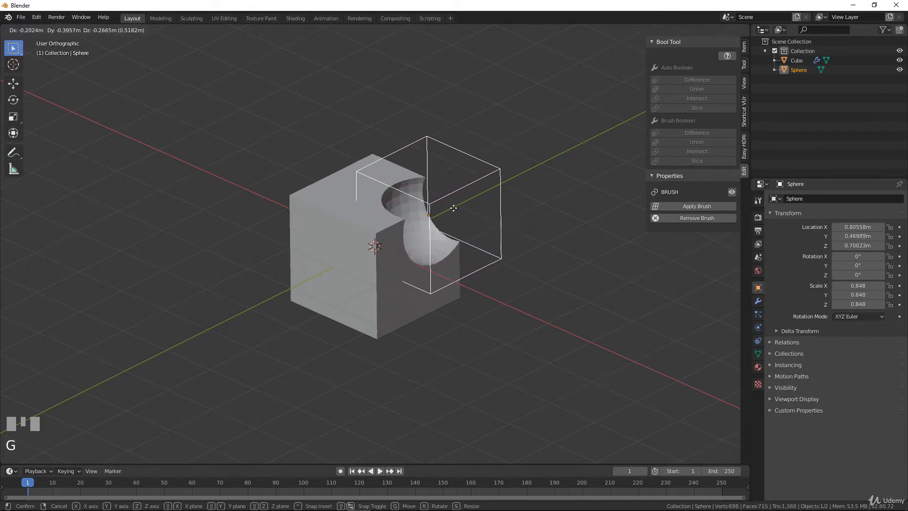
right_click(557, 224)
middle_drag(557, 224, 396, 259)
key(g)
click(449, 246)
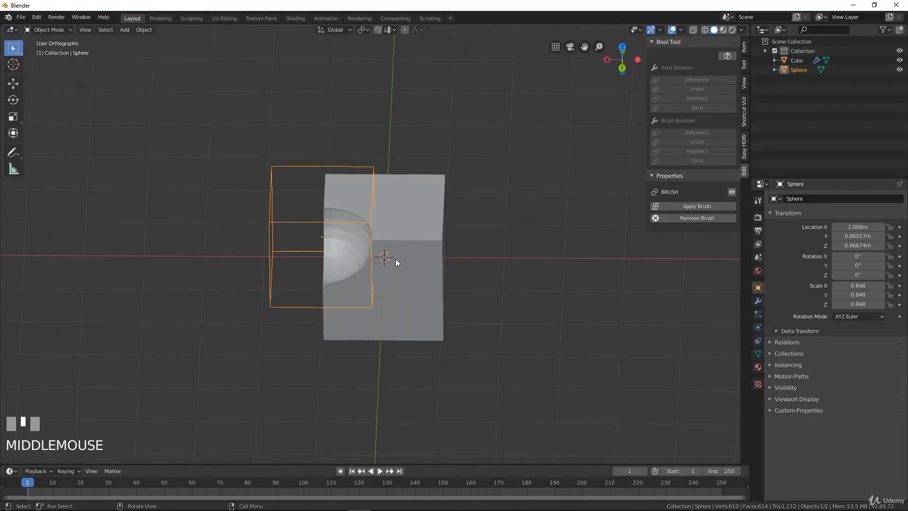
Move the sphere brush onto the cube's side face and reposition it several times to shift the live cut
key(g)
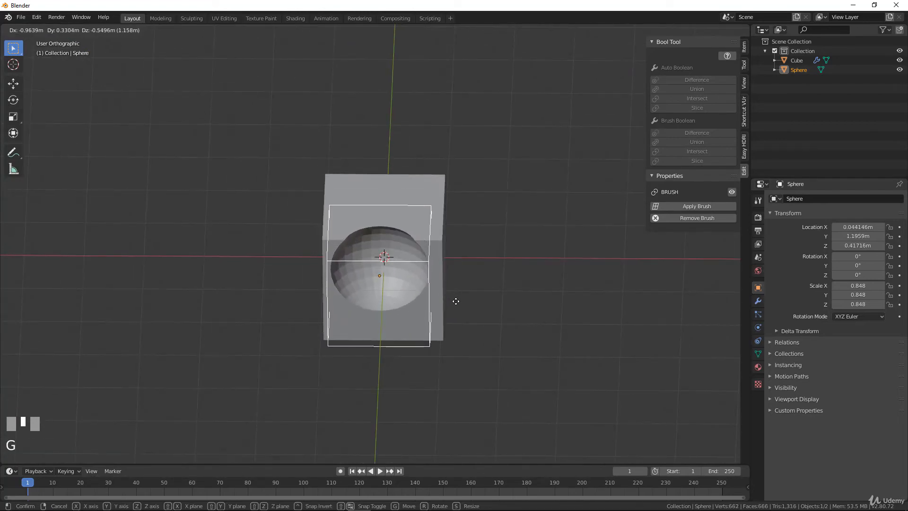
click(455, 301)
middle_drag(455, 301, 435, 294)
key(g)
click(460, 301)
key(g)
click(415, 279)
Move the sphere brush to about X 0.82, Y -0.79, Z 0.59 m and enlarge it to a scale of about 1.16
key(g)
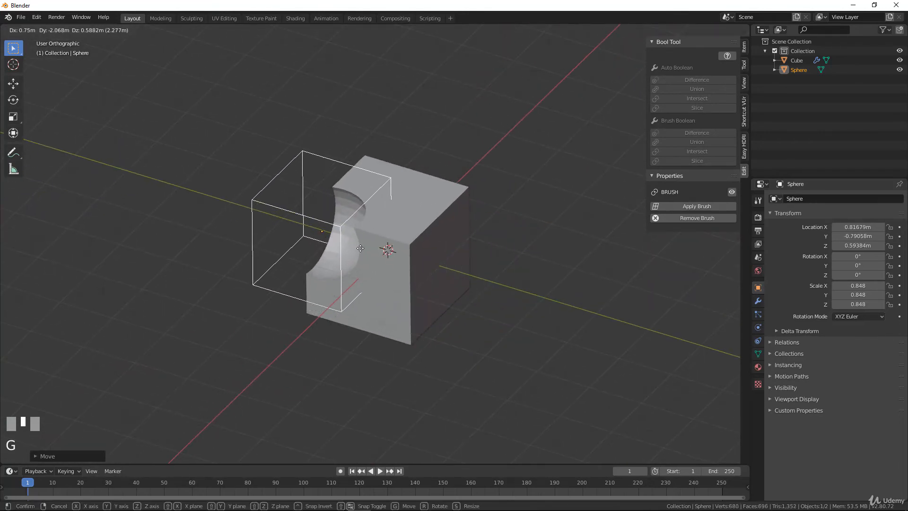
click(424, 277)
key(s)
click(413, 248)
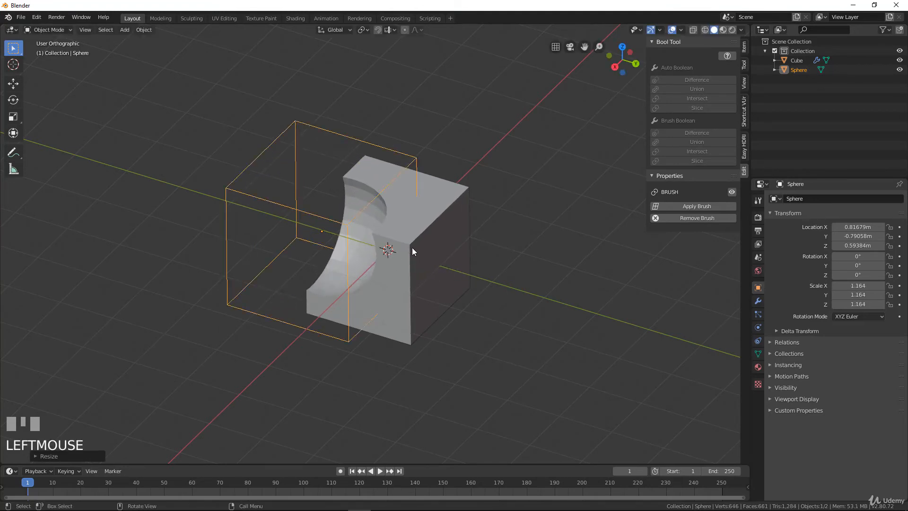
Test-move the sphere brush, cancel the move, and shrink the brush to a scale of about 0.61
key(g)
right_click(308, 259)
middle_drag(308, 259, 446, 291)
key(s)
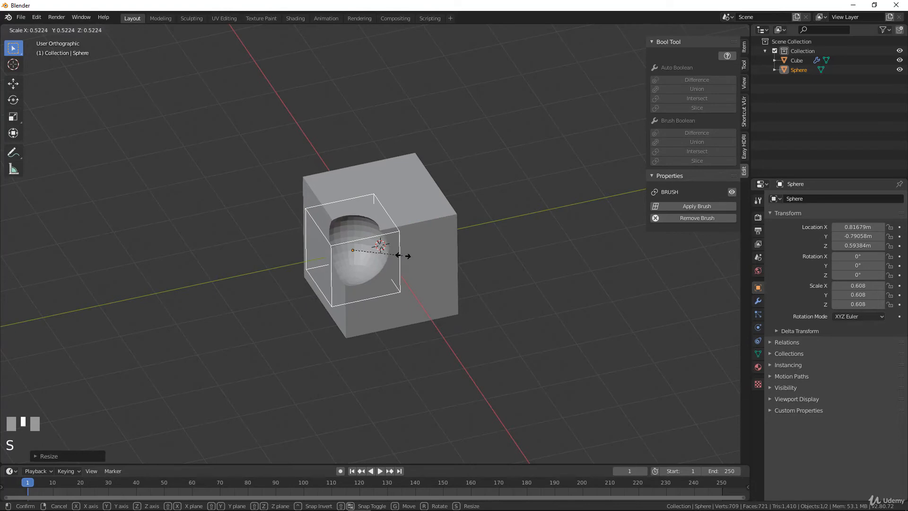
click(403, 256)
Raise the sphere brush along Z to about 0.89 m, scale it to about 0.74, and inspect the cut
middle_drag(367, 259, 433, 251)
key(g)
key(z)
click(308, 252)
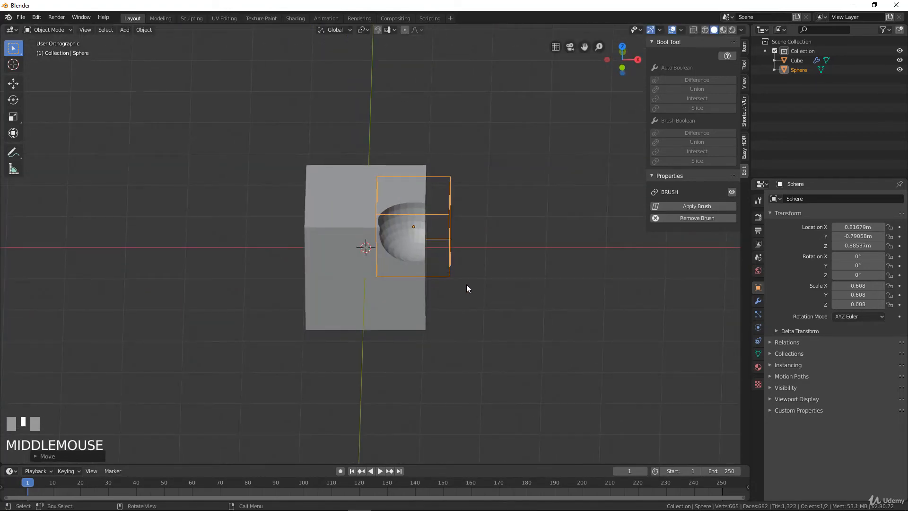
key(s)
click(502, 314)
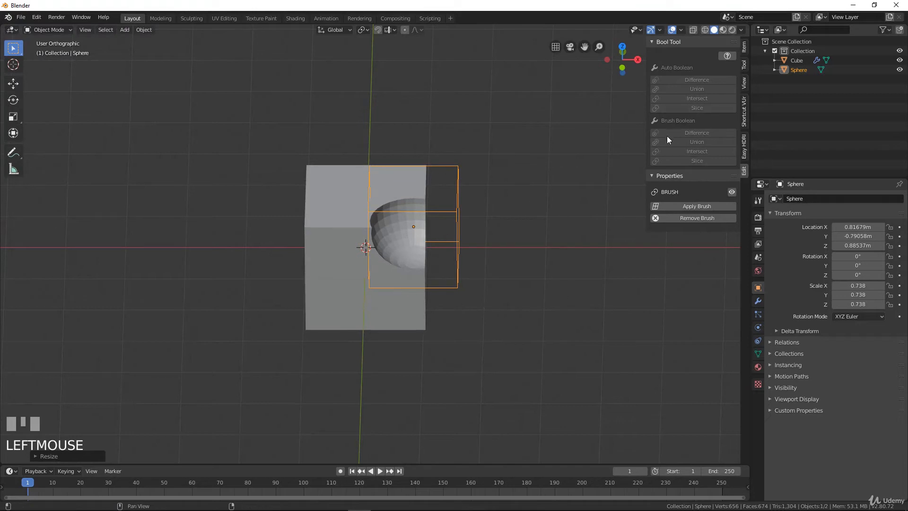
scroll(378, 231, down, 2)
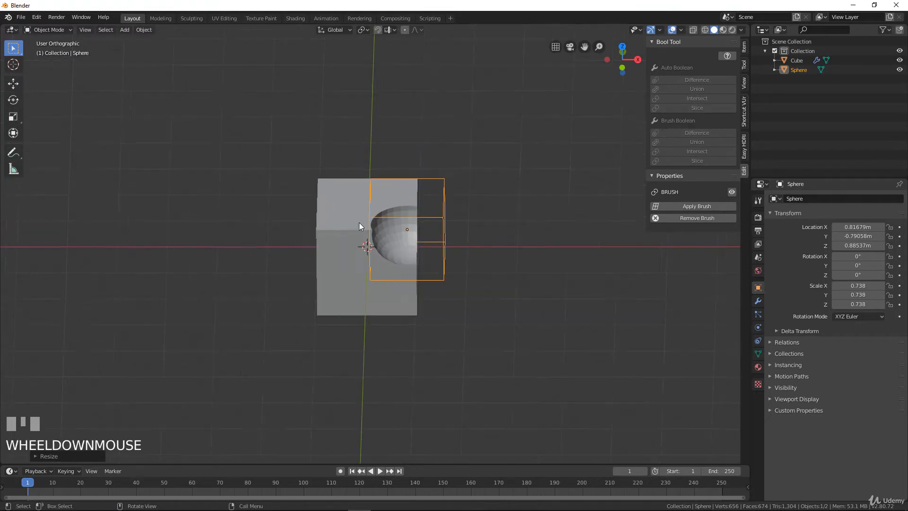
middle_drag(359, 222, 257, 217)
scroll(366, 219, up, 2)
middle_drag(366, 219, 404, 179)
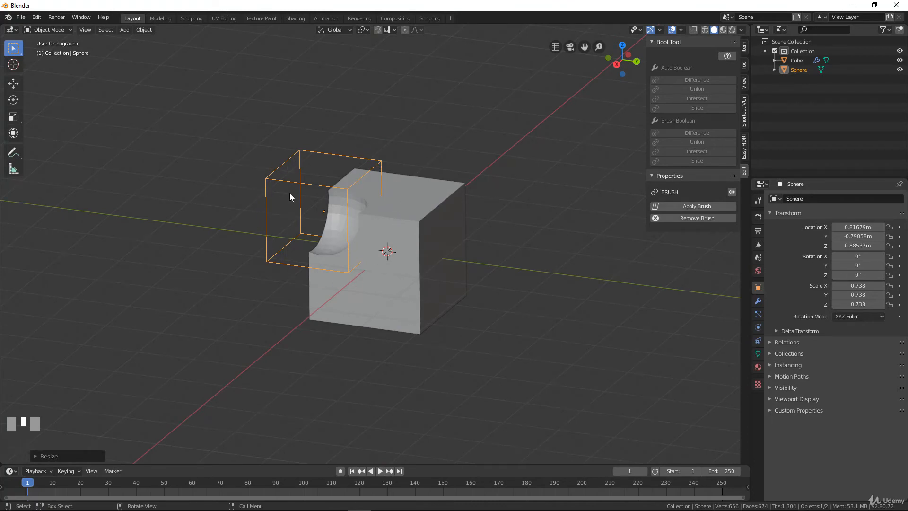
Set the sphere brush's viewport display to Solid and move it to about X 0.98, Y -0.96, Z 0.90 m
middle_drag(290, 194, 315, 160)
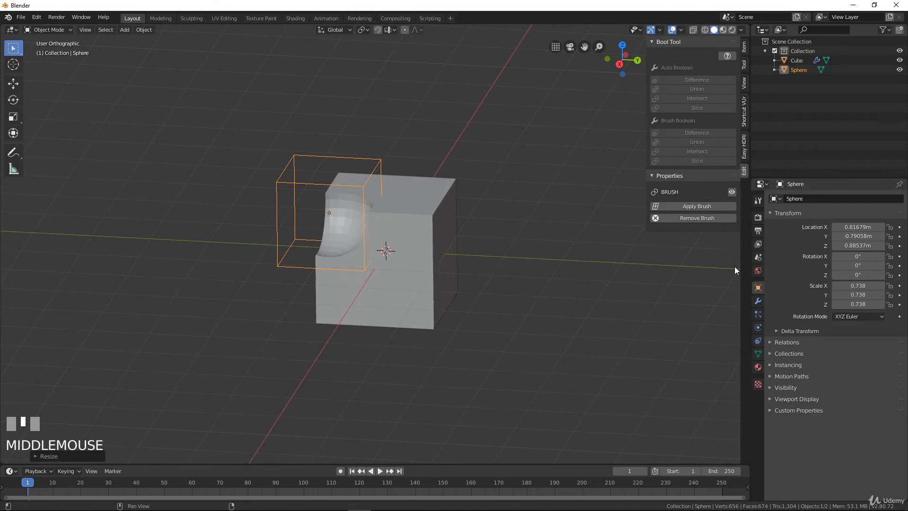
click(759, 287)
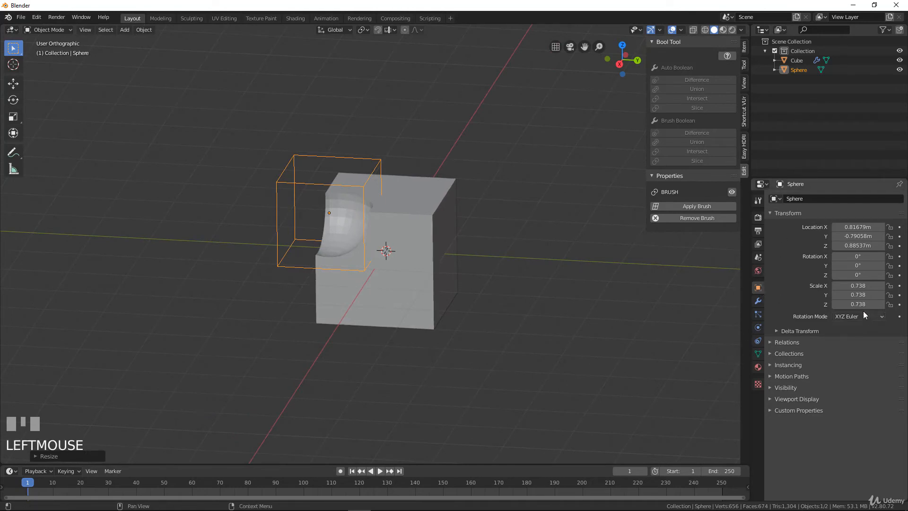
click(772, 399)
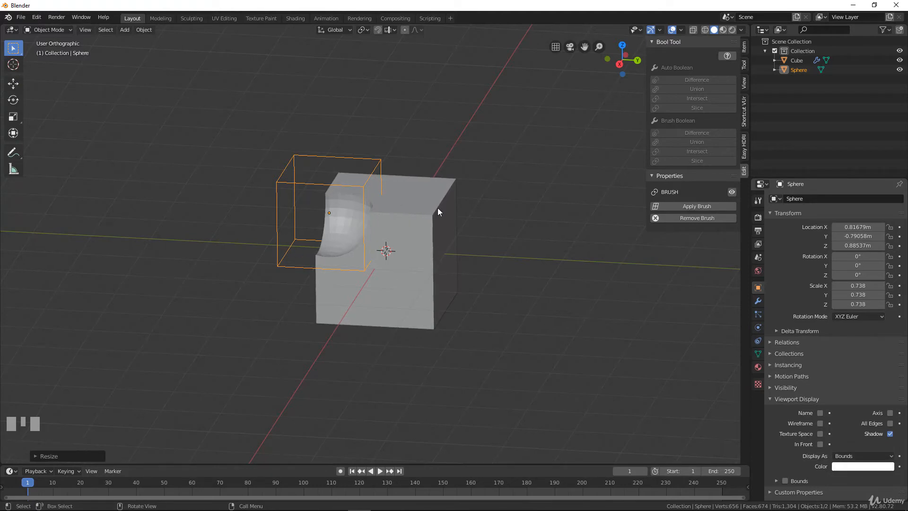
middle_drag(436, 208, 364, 196)
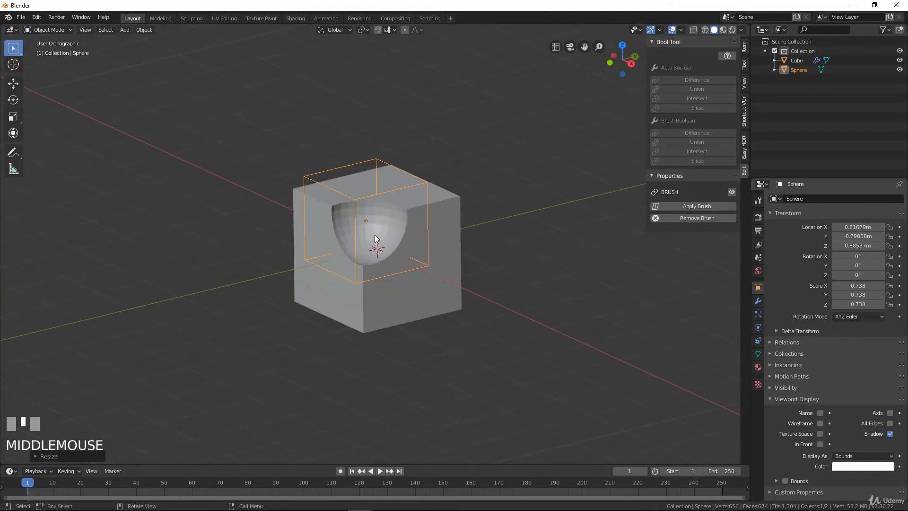
click(857, 456)
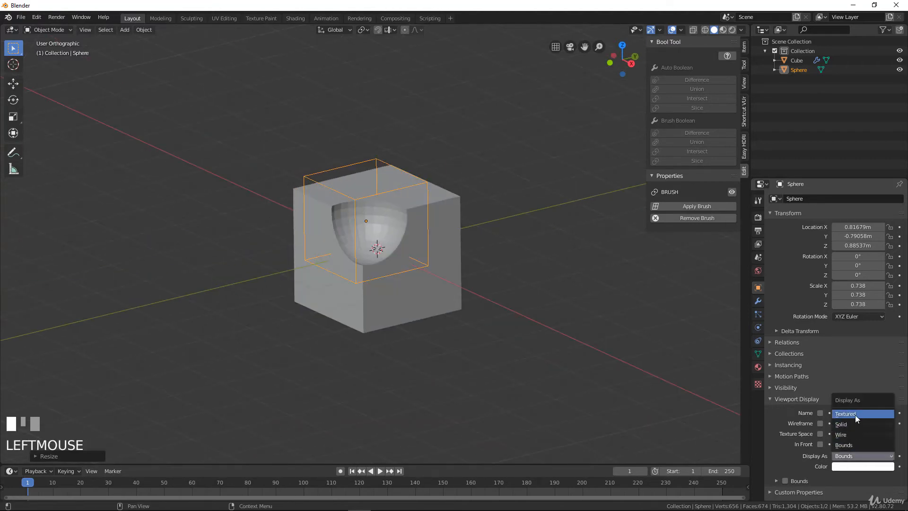
click(856, 422)
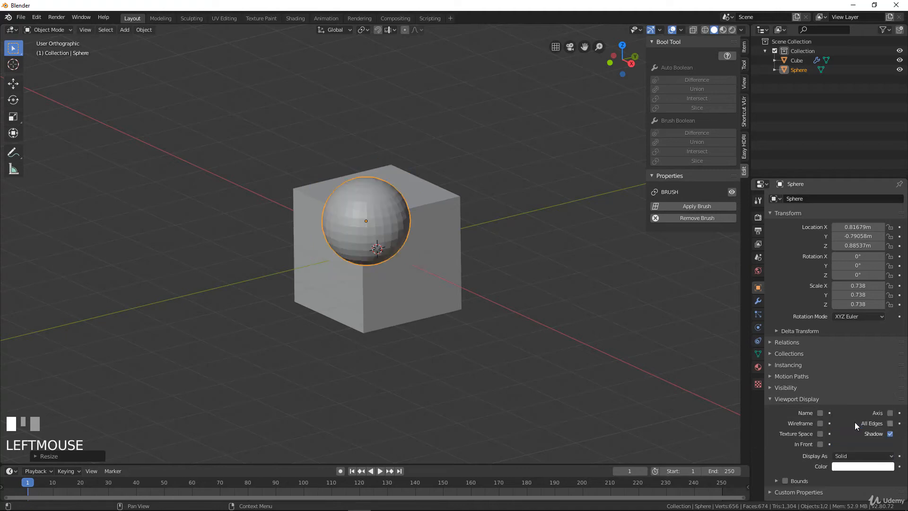
middle_drag(396, 288, 343, 177)
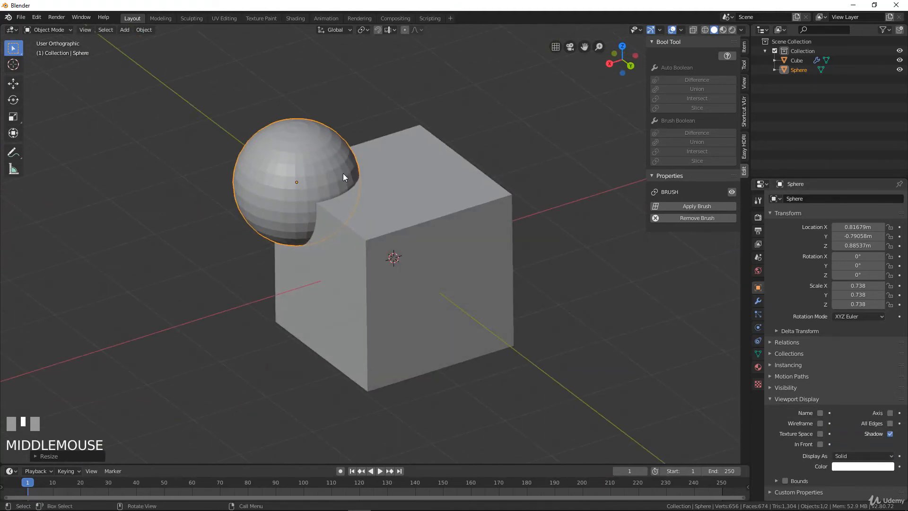
middle_drag(342, 257, 344, 241)
key(g)
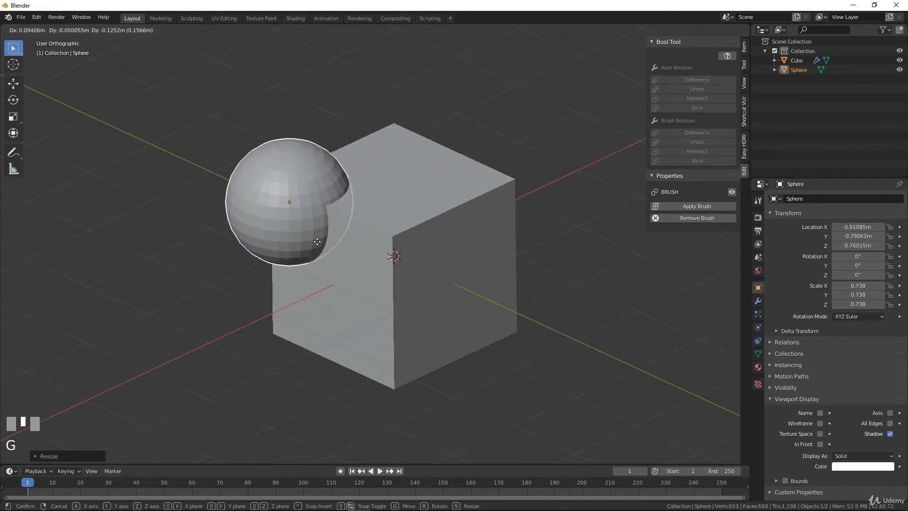
click(335, 221)
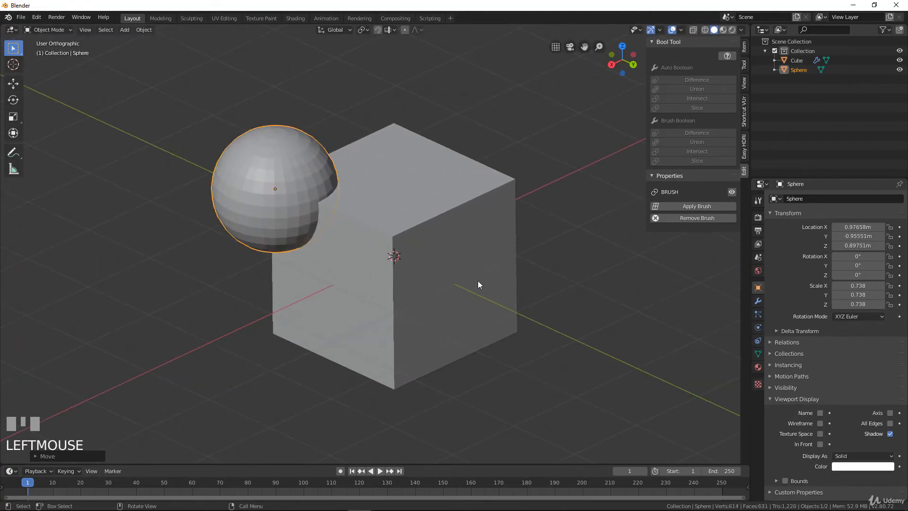
Set the sphere brush's display back to Bounds and move it to about X 1.06, Y 0.42, Z 0.99 m
click(859, 455)
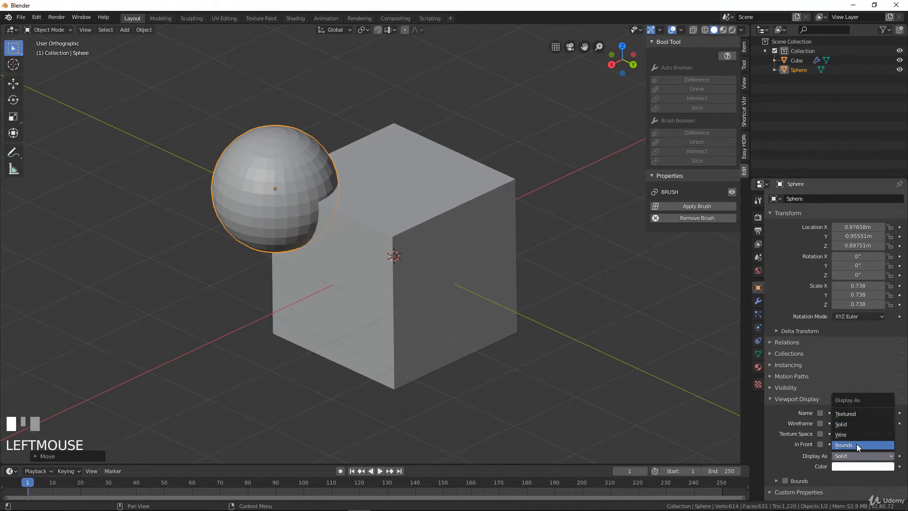
click(857, 444)
middle_drag(467, 348, 416, 291)
key(g)
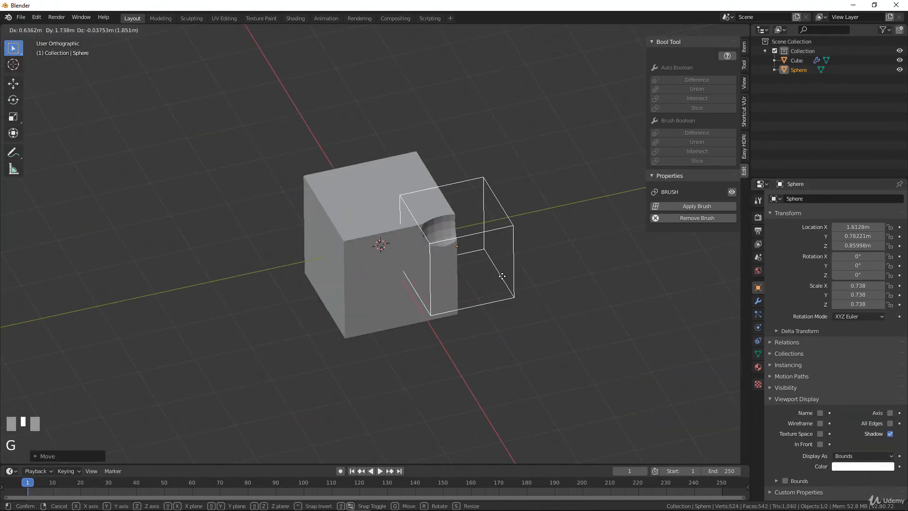
click(486, 258)
middle_drag(486, 258, 547, 201)
key(g)
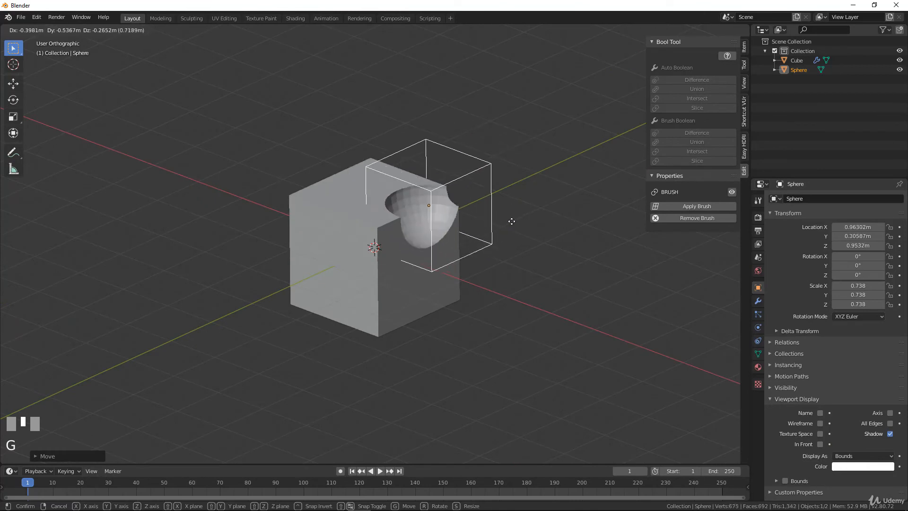
click(518, 220)
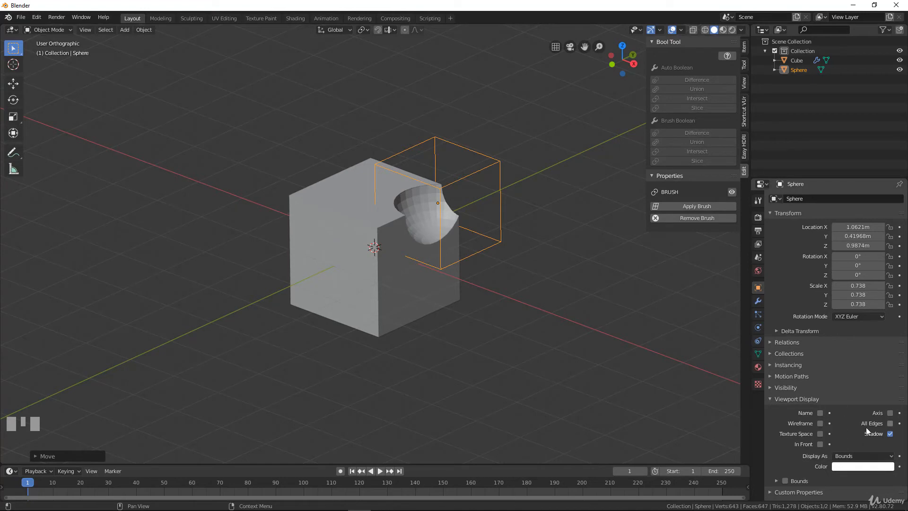
Select the cube and examine its BTool_Sphere Boolean modifier and the list of available modifiers
click(351, 202)
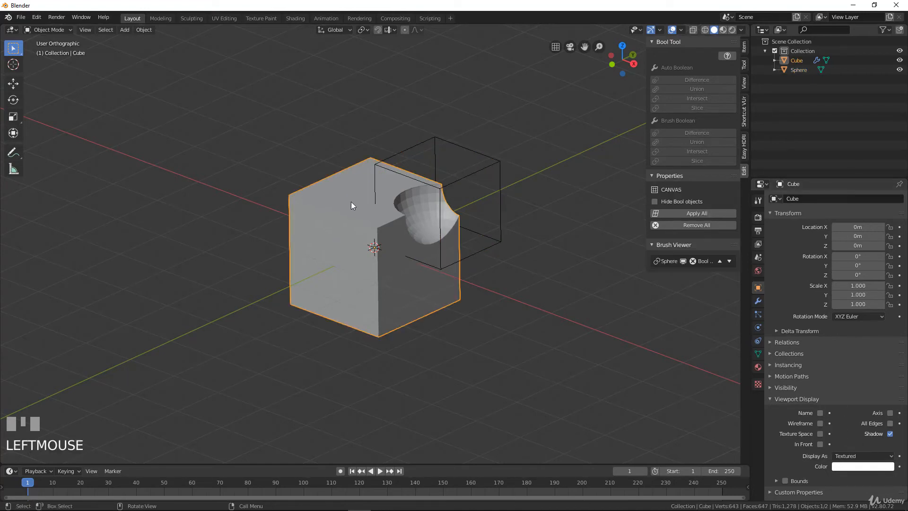
click(758, 301)
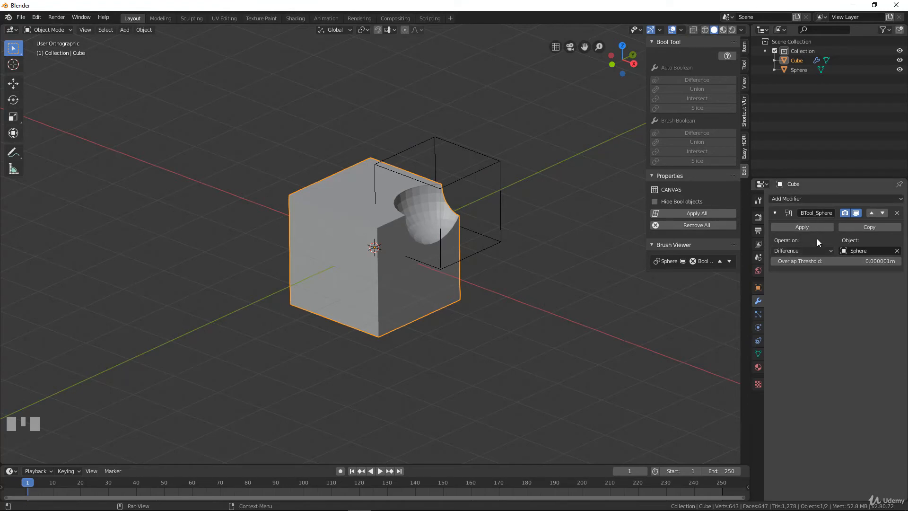
click(824, 198)
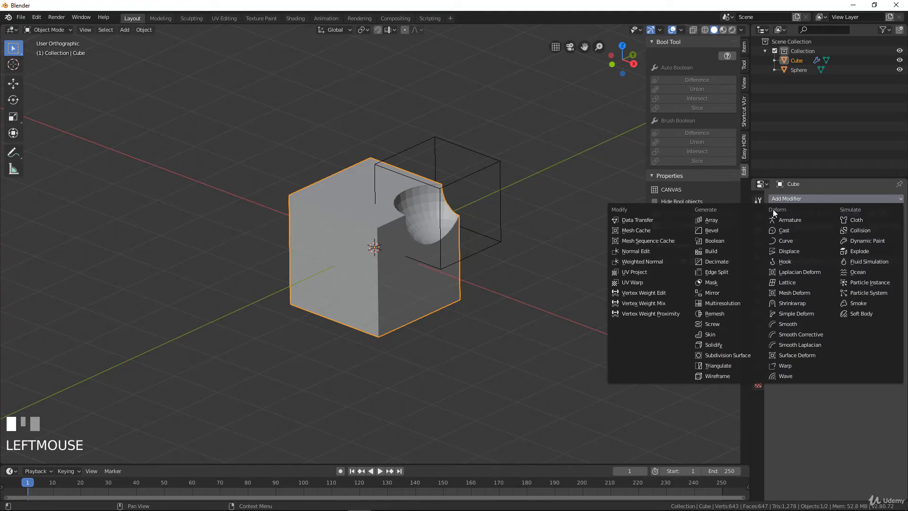
click(719, 242)
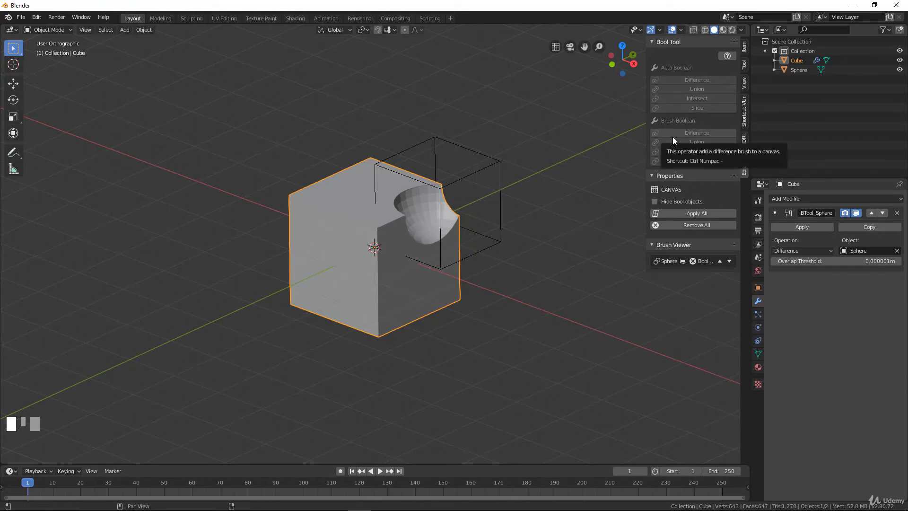
Try the Union and Intersect operations in the cube's BTool_Sphere Boolean modifier
mouse_move(449, 188)
middle_down()
mouse_move(442, 205)
mouse_move(449, 198)
middle_up()
scroll(443, 206, up, 2)
scroll(504, 217, up, 3)
middle_drag(503, 218, 503, 195)
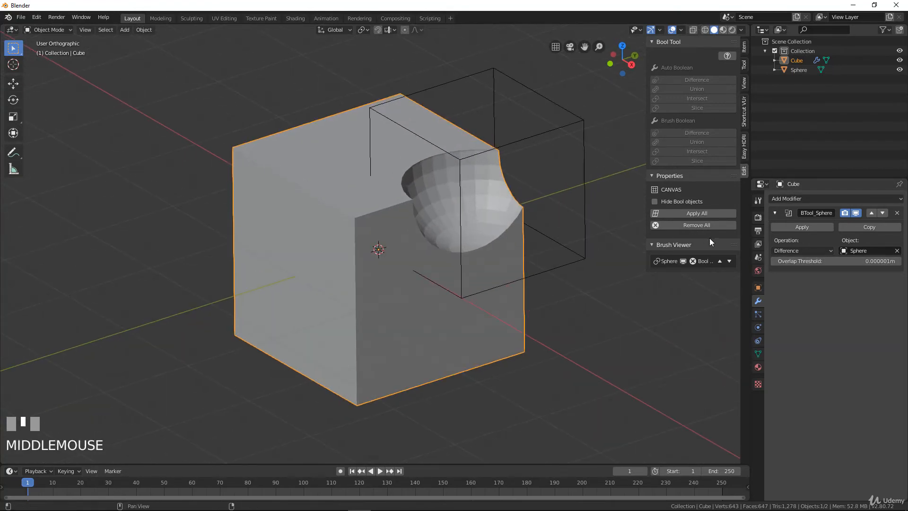
click(810, 249)
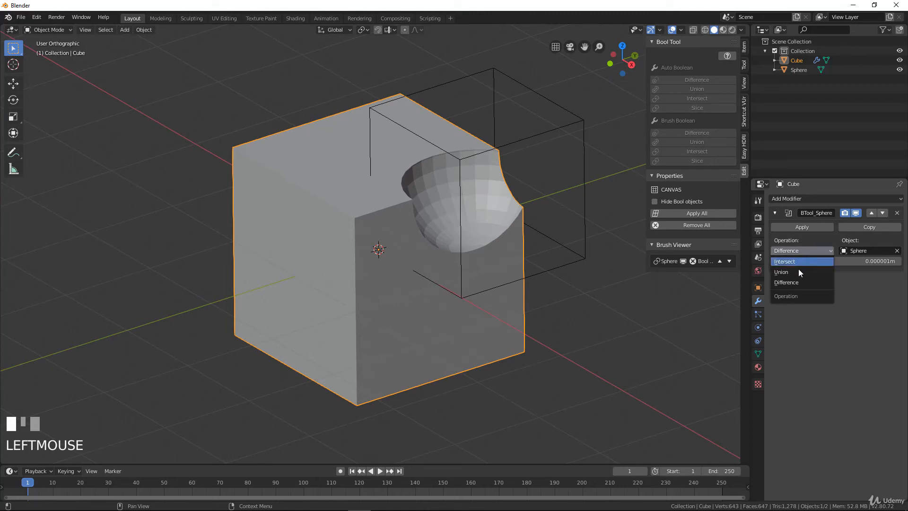
click(797, 272)
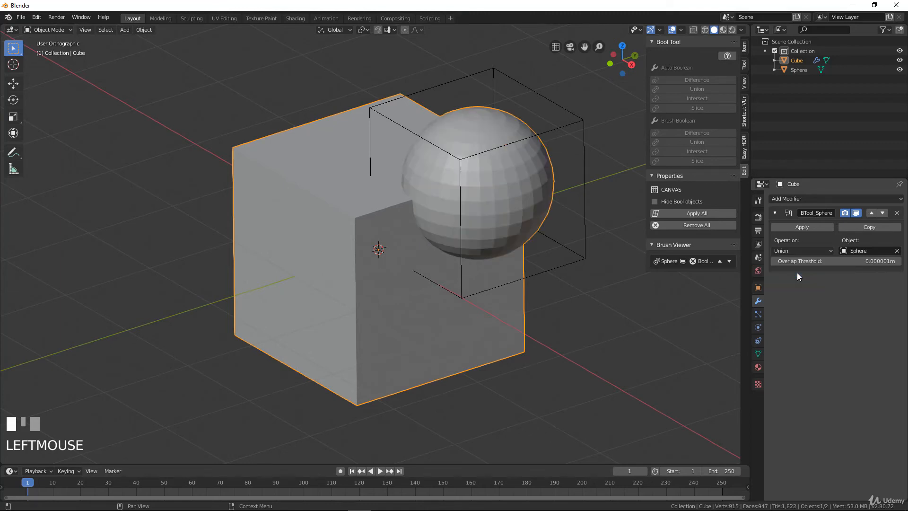
click(801, 249)
click(798, 261)
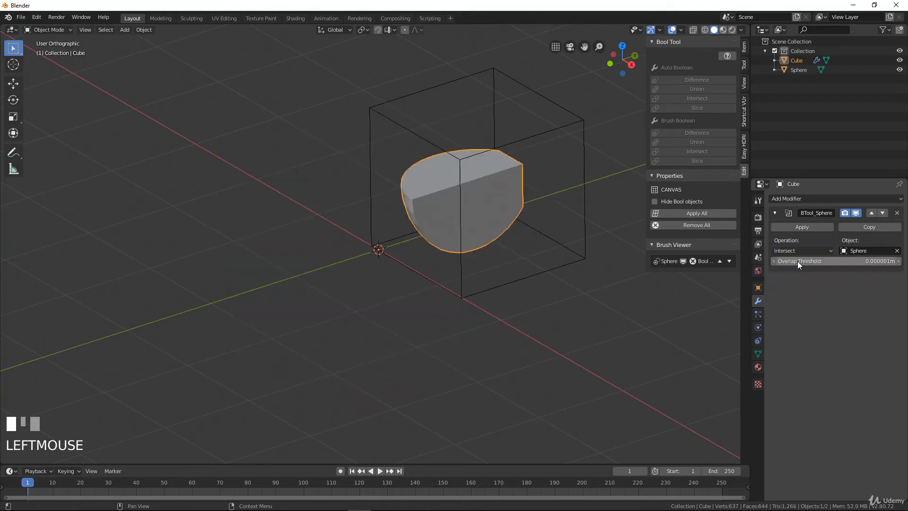
Test-move the sphere brush across the intersected shape and cancel the move
click(490, 149)
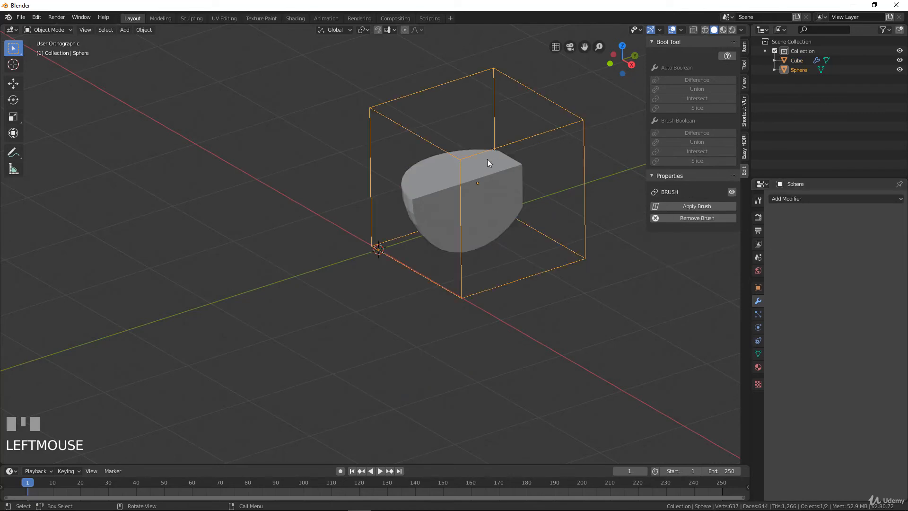
key(g)
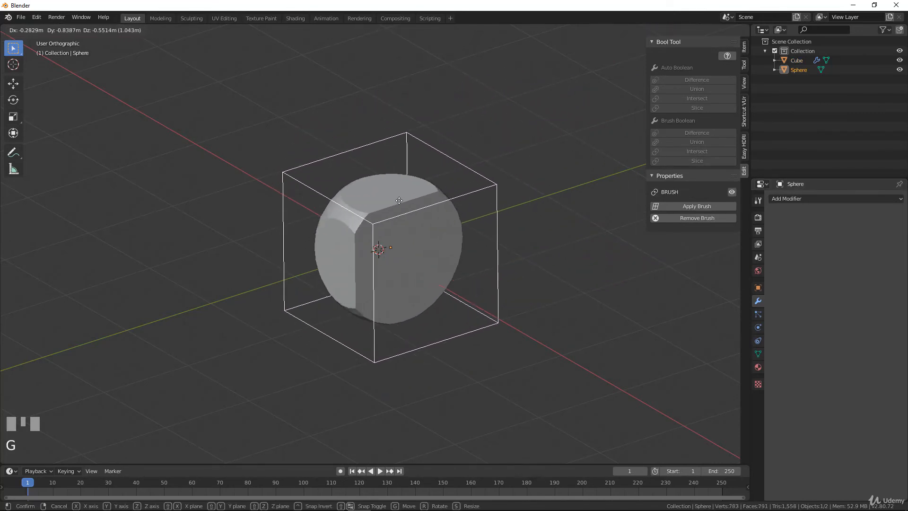
right_click(580, 219)
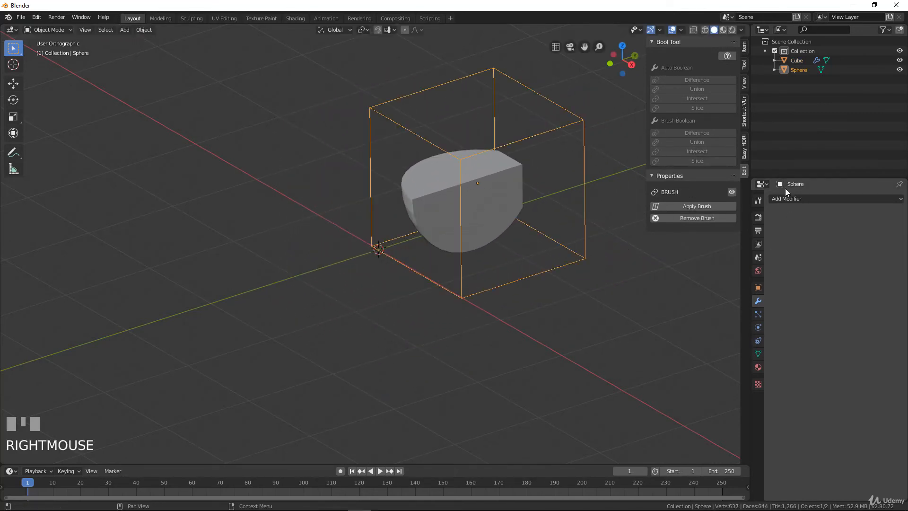
Reselect the cube, set its BTool_Sphere modifier's operation back to Difference, and inspect the cut
click(489, 178)
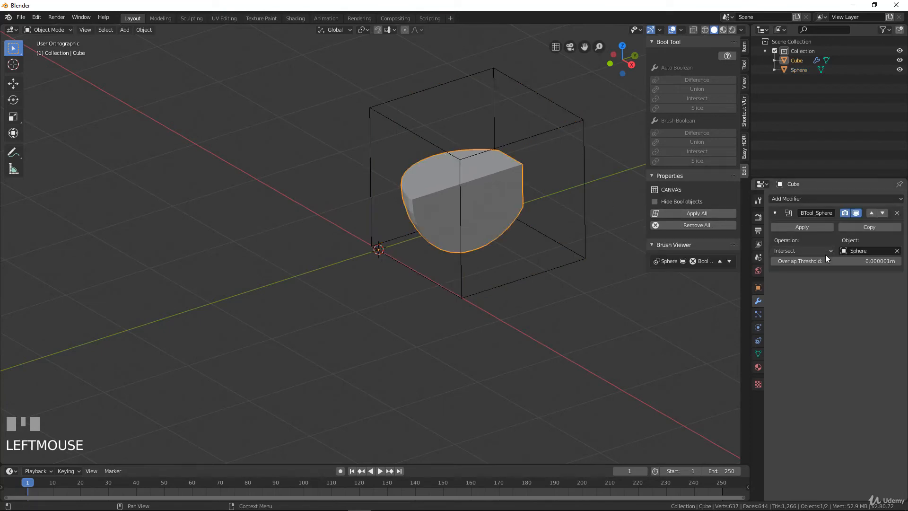
click(823, 251)
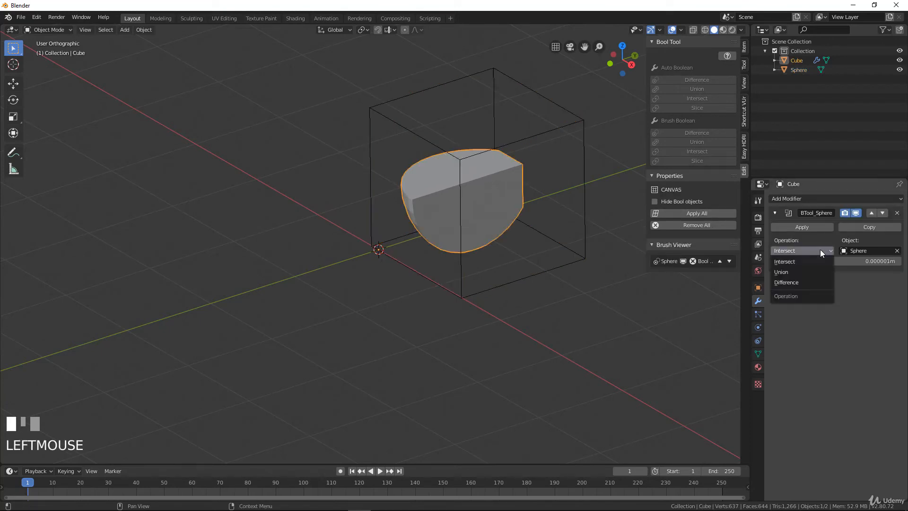
click(791, 282)
scroll(500, 207, down, 3)
scroll(493, 217, up, 3)
middle_drag(493, 217, 491, 176)
middle_drag(424, 177, 441, 231)
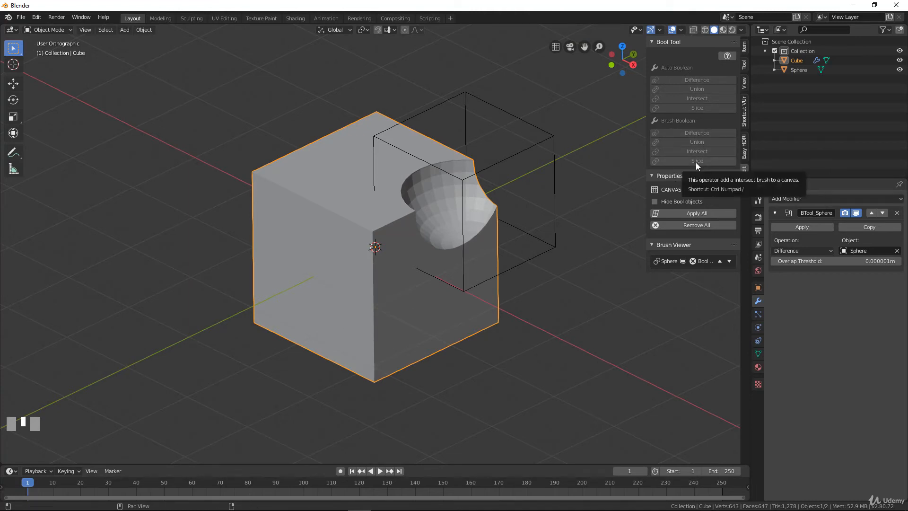
Add a second cube mesh, move it off to the side opposite the spherical cut, and scale it to about 0.69
middle_drag(498, 273, 448, 253)
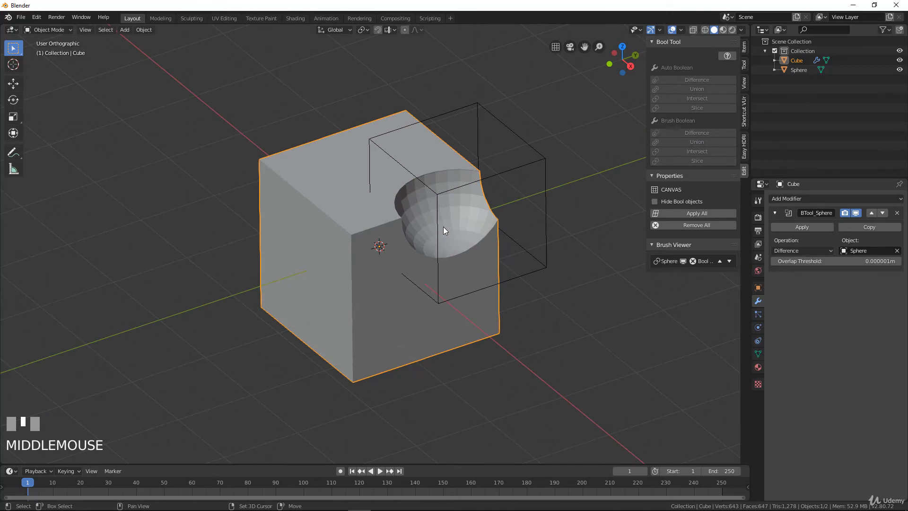
key(shift+a)
mouse_move(443, 226)
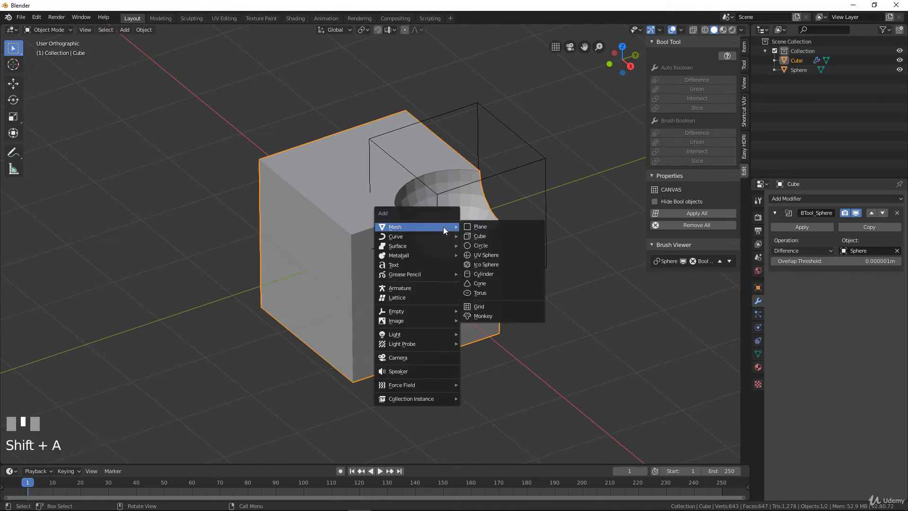
click(487, 236)
middle_drag(487, 236, 458, 282)
key(g)
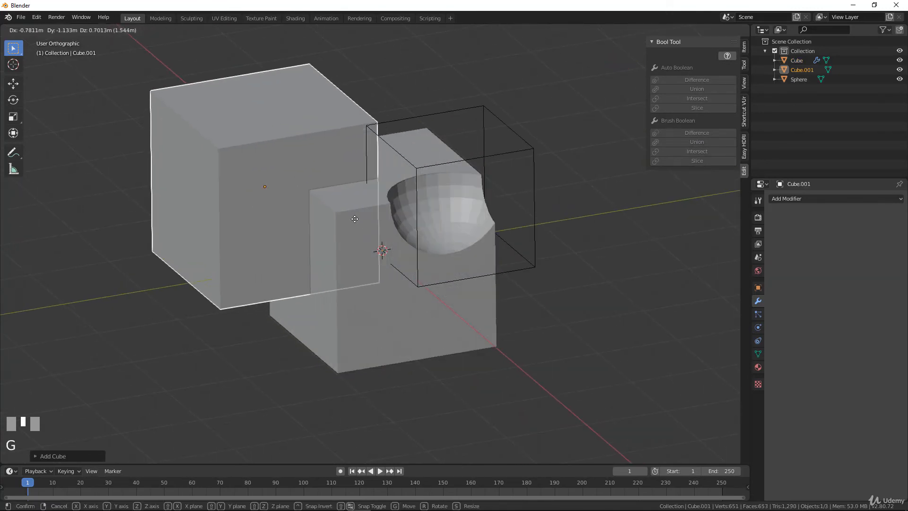
click(323, 211)
key(s)
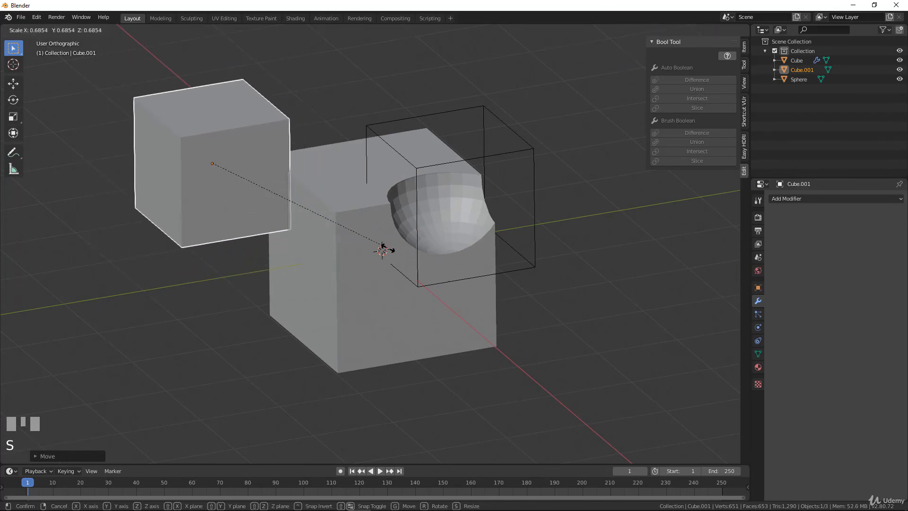
click(389, 250)
Stretch the new cube along Z into a tall block and position it overlapping the main cube's side
key(g)
click(390, 302)
key(s)
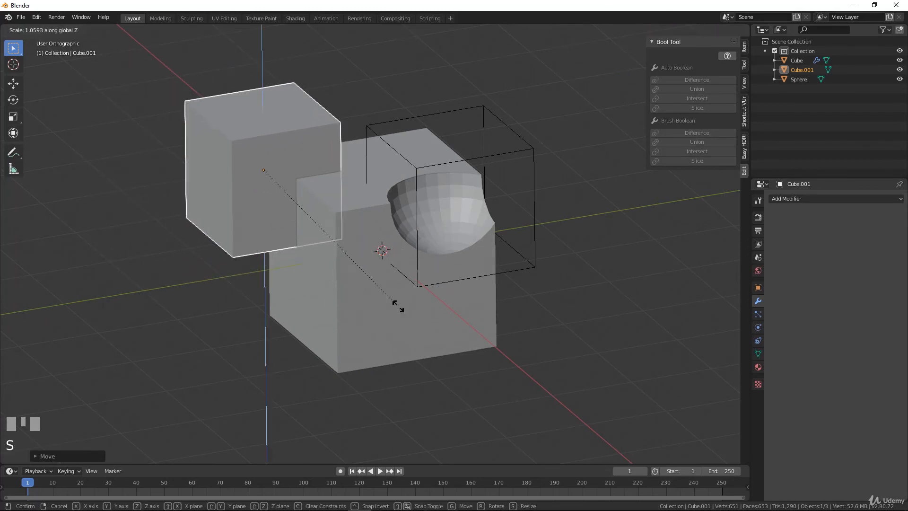
key(z)
click(578, 395)
middle_drag(577, 395, 384, 262)
key(g)
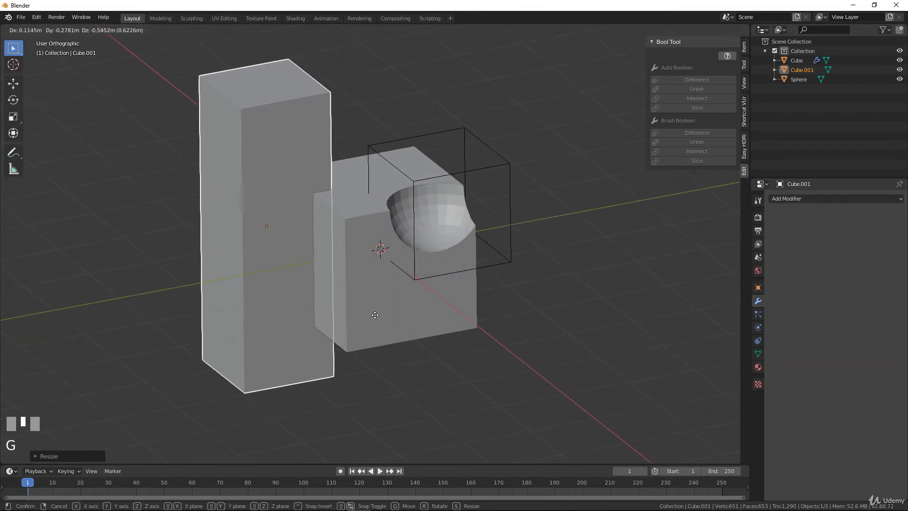
click(367, 318)
Cut the main cube with the tall block using a Brush Boolean Difference
mouse_move(488, 297)
middle_down()
mouse_move(470, 313)
mouse_move(341, 234)
mouse_move(366, 228)
middle_up()
shift+click(342, 233)
click(695, 134)
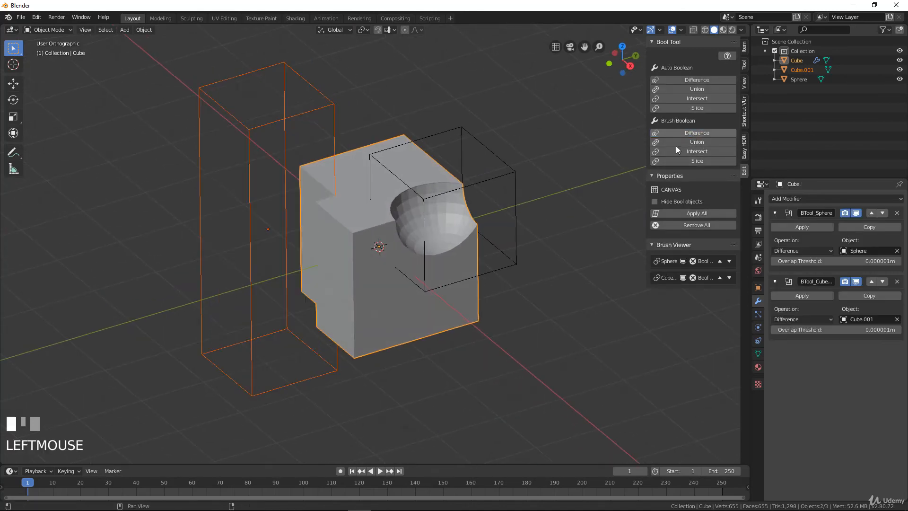
Add a cylinder mesh at the main cube's centre and scale it down to about a fifth of its size
mouse_move(543, 223)
middle_down()
mouse_move(469, 244)
mouse_move(566, 225)
mouse_move(530, 234)
mouse_move(491, 264)
mouse_move(407, 257)
mouse_move(422, 233)
mouse_move(463, 208)
middle_up()
key(shift+a)
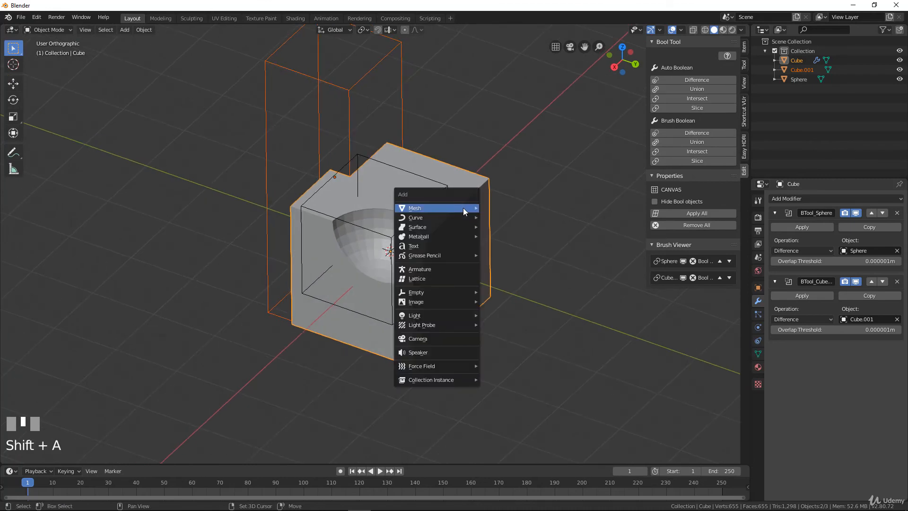
mouse_move(463, 208)
click(513, 258)
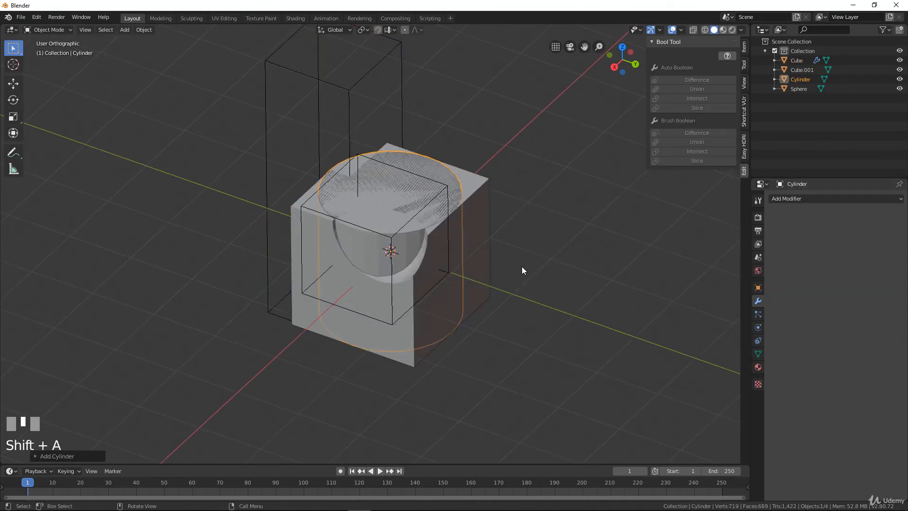
middle_drag(521, 266, 515, 269)
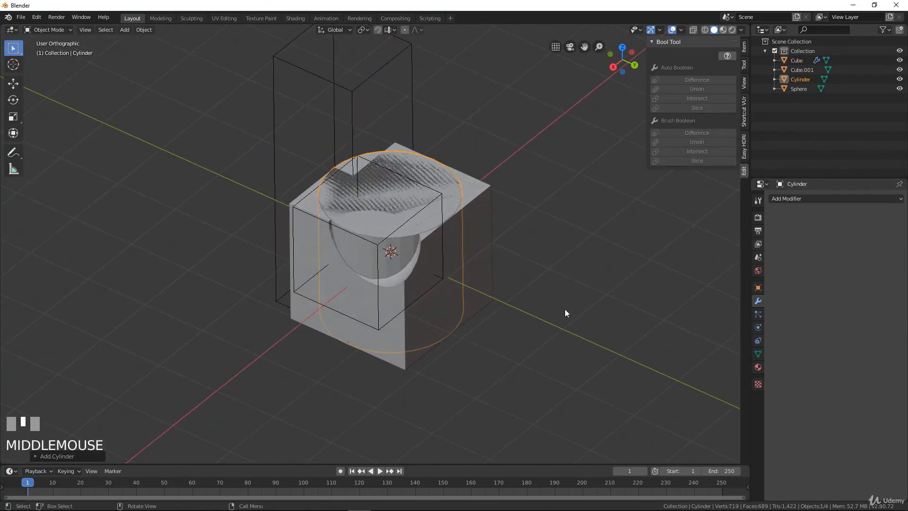
key(s)
click(433, 255)
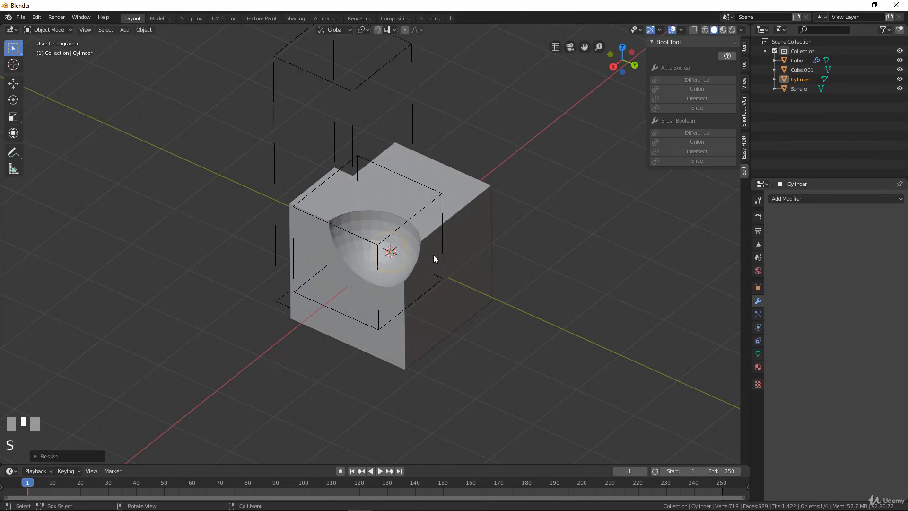
Stretch the small cylinder along Z beyond the cube's height and move it in top view onto the cube's uncut corner
key(s)
key(z)
click(301, 435)
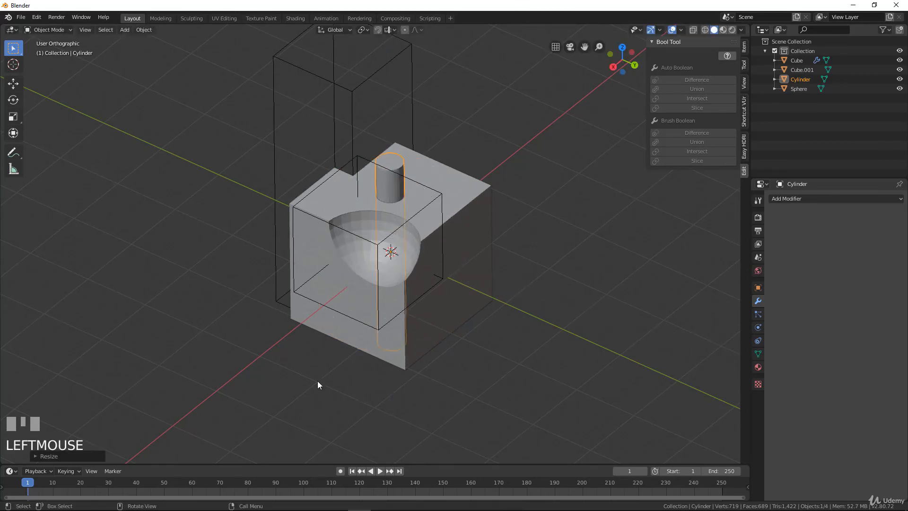
key(KP_7)
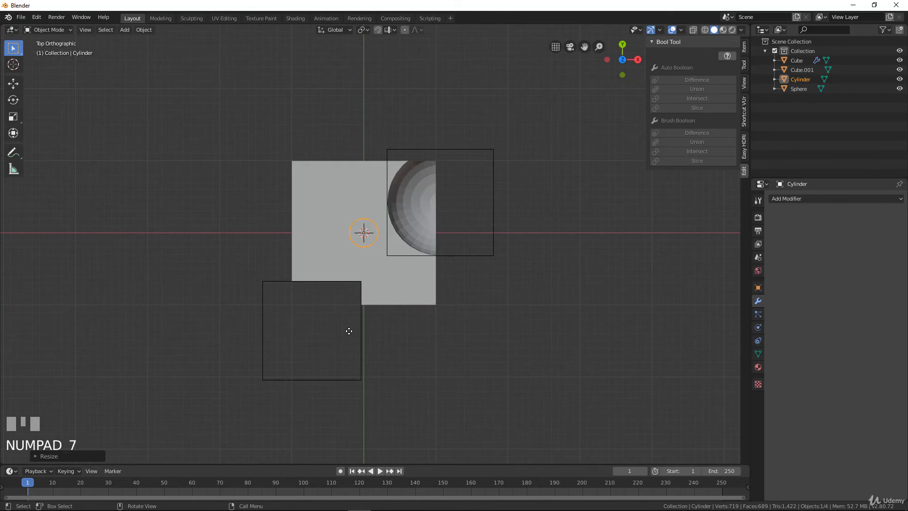
key(g)
click(276, 263)
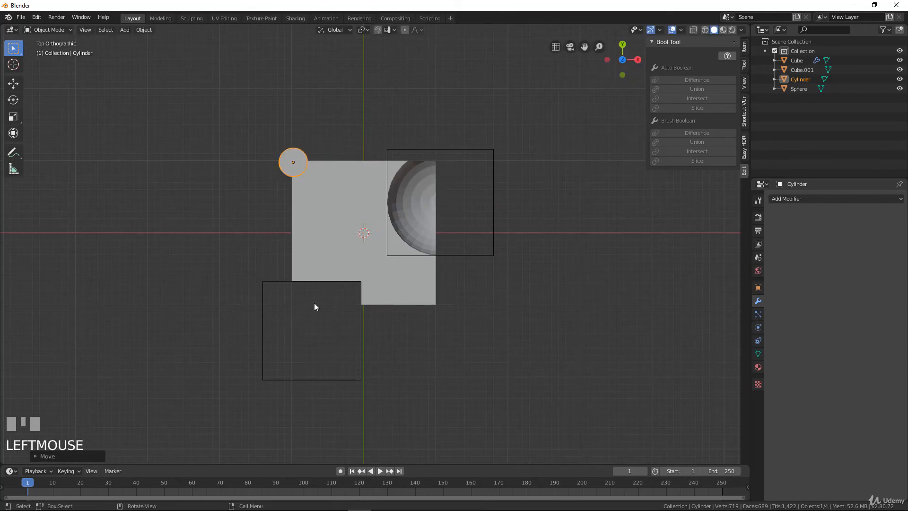
Cut the main cube with the cylinder using a Brush Boolean Difference, and select the cylinder brush
middle_drag(315, 303, 300, 221)
shift+click(293, 212)
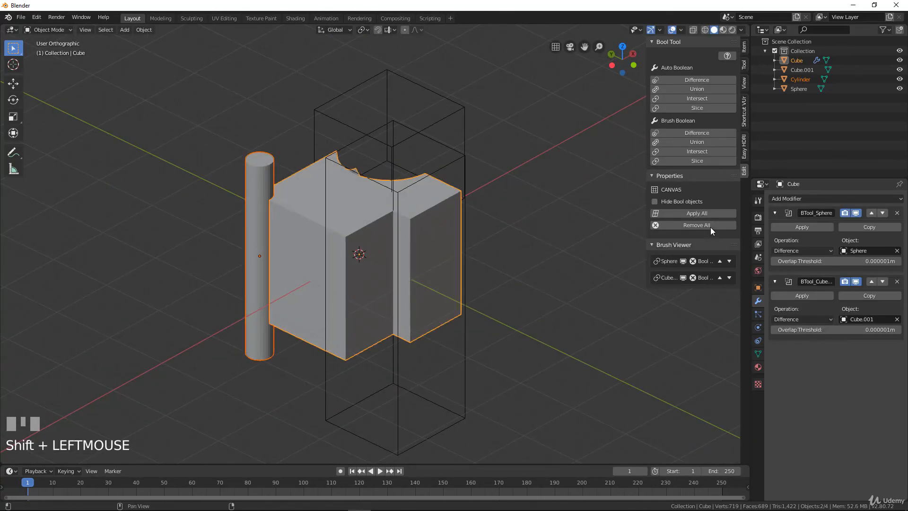
click(698, 133)
mouse_move(302, 284)
middle_down()
mouse_move(246, 303)
mouse_move(329, 320)
mouse_move(385, 296)
mouse_move(410, 263)
mouse_move(389, 277)
mouse_move(463, 299)
mouse_move(426, 290)
mouse_move(495, 225)
mouse_move(425, 230)
middle_up()
click(466, 216)
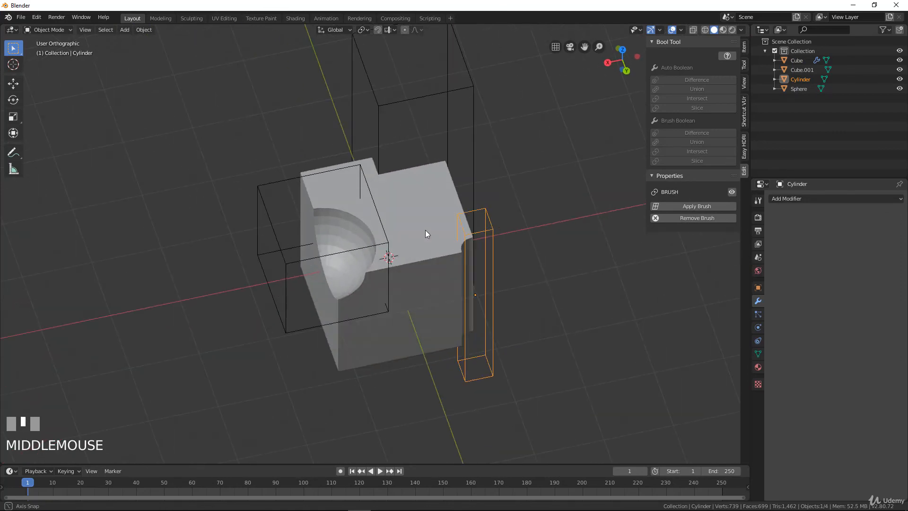
Move the tall block brush further into the main cube to reshape its corner notch
click(405, 99)
middle_drag(442, 128, 409, 171)
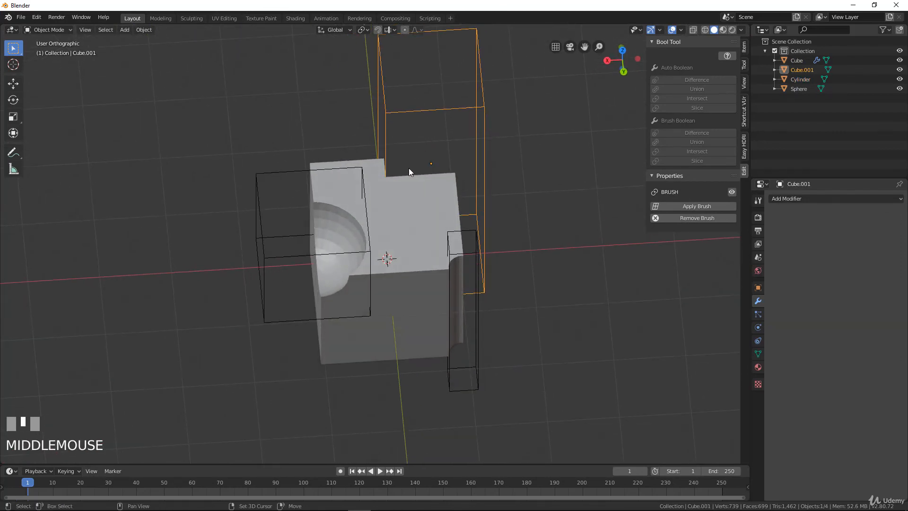
middle_drag(438, 214, 154, 180)
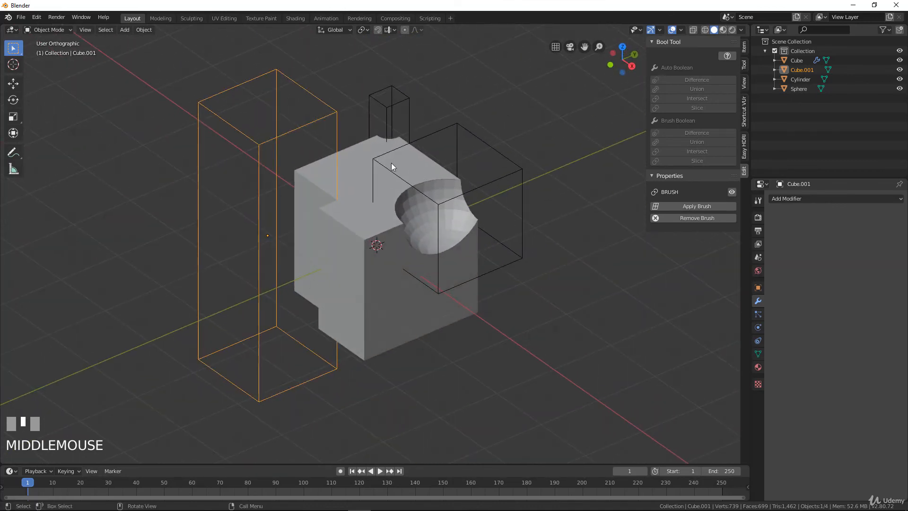
middle_drag(334, 218, 315, 233)
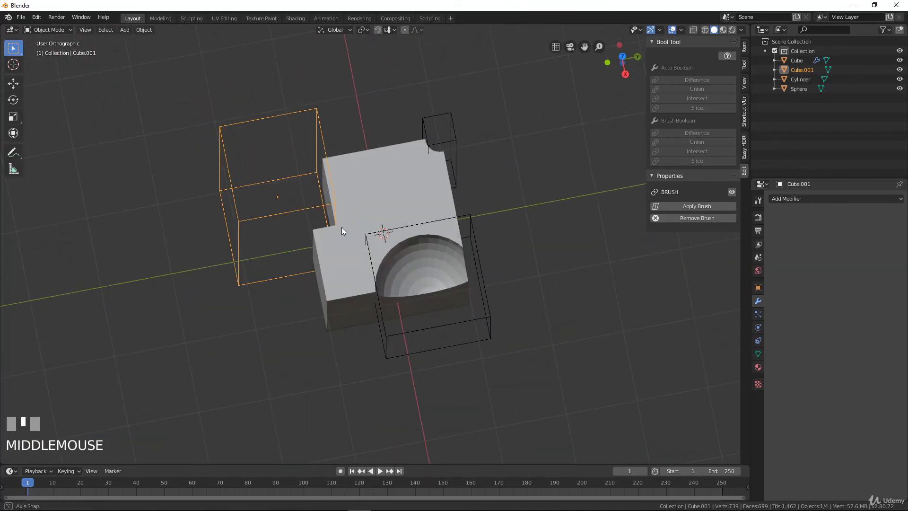
key(g)
click(368, 196)
Scale up the cylinder brush to enlarge the rounded cut at the cube's corner
click(451, 141)
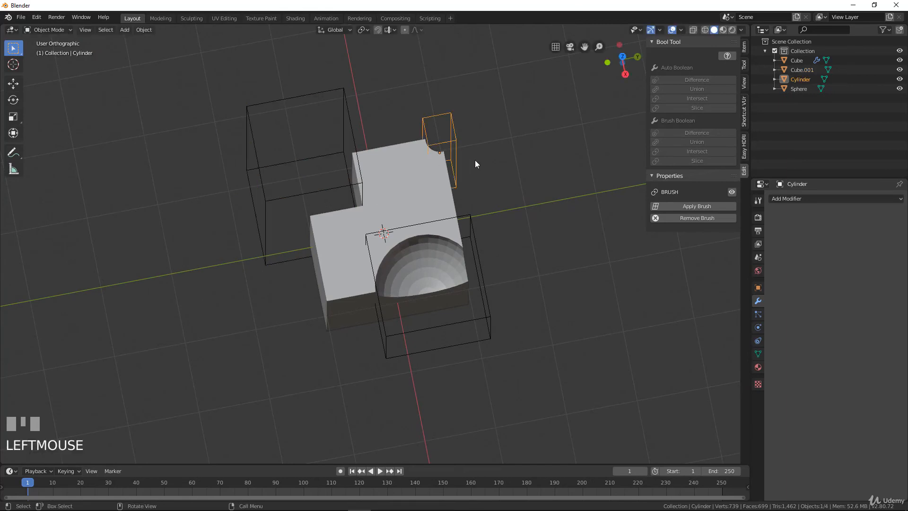
key(s)
click(632, 208)
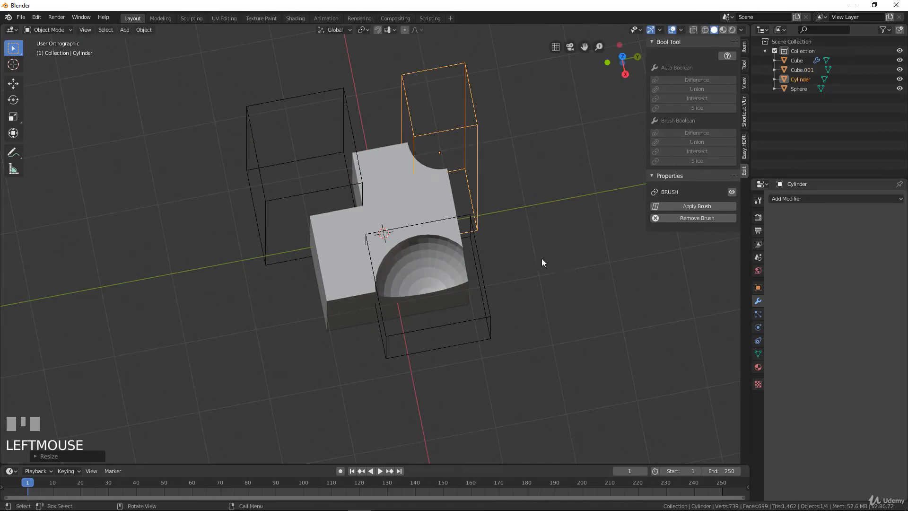
middle_drag(541, 259, 340, 134)
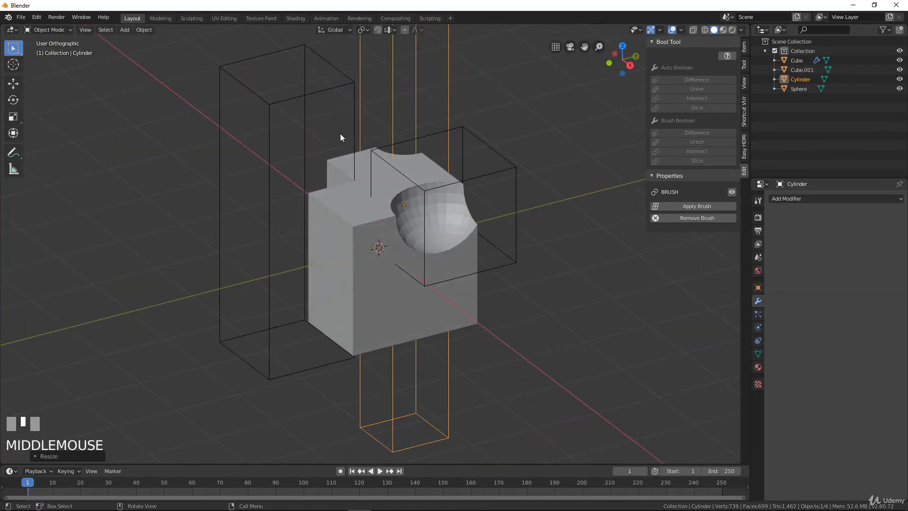
Raise the tall block brush along Z so its notch stops partway down the cube and leaves a step
click(299, 100)
scroll(341, 251, down, 2)
middle_drag(341, 250, 339, 312)
key(g)
key(z)
click(357, 213)
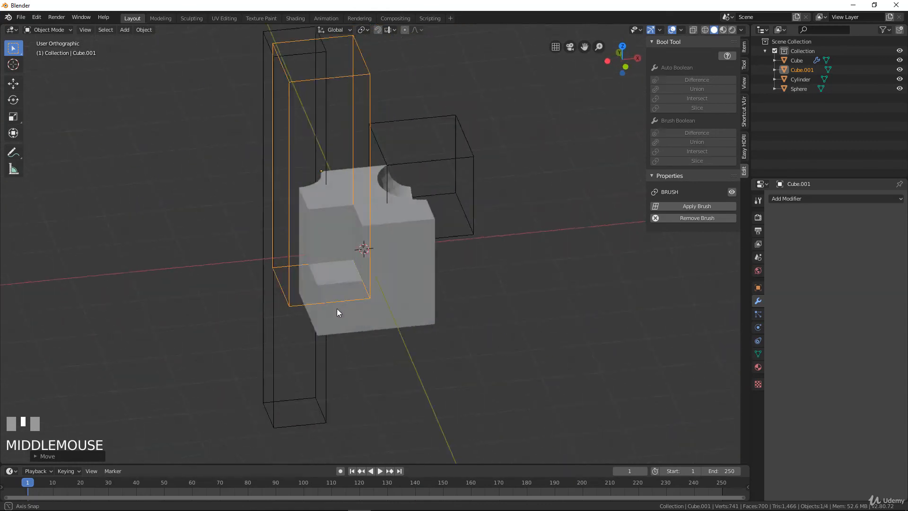
scroll(440, 331, up, 2)
middle_drag(440, 331, 505, 193)
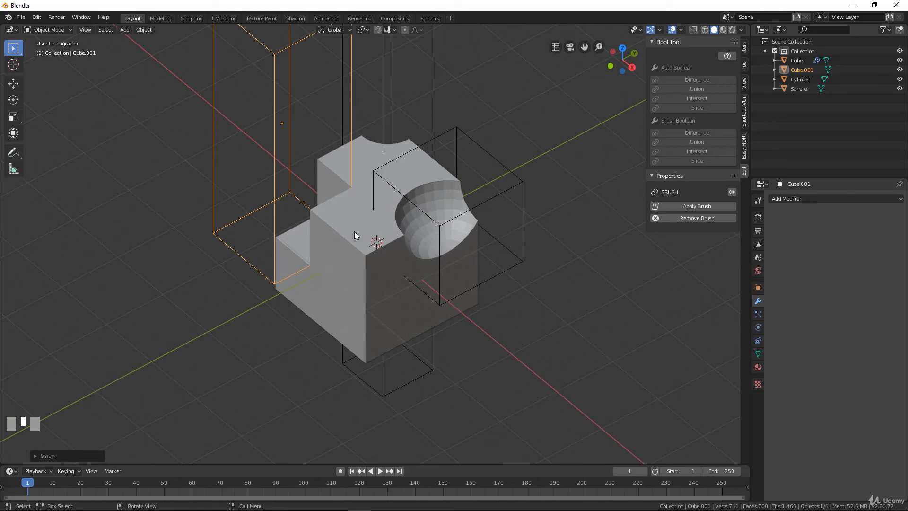
Select the main cube and apply its sphere, Cube.001 and cylinder boolean modifiers
click(394, 335)
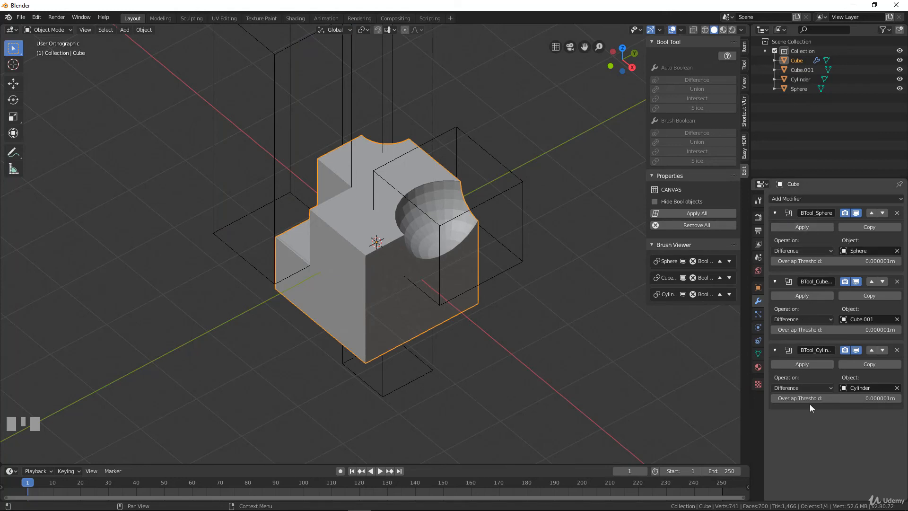
click(805, 228)
click(805, 228)
click(805, 228)
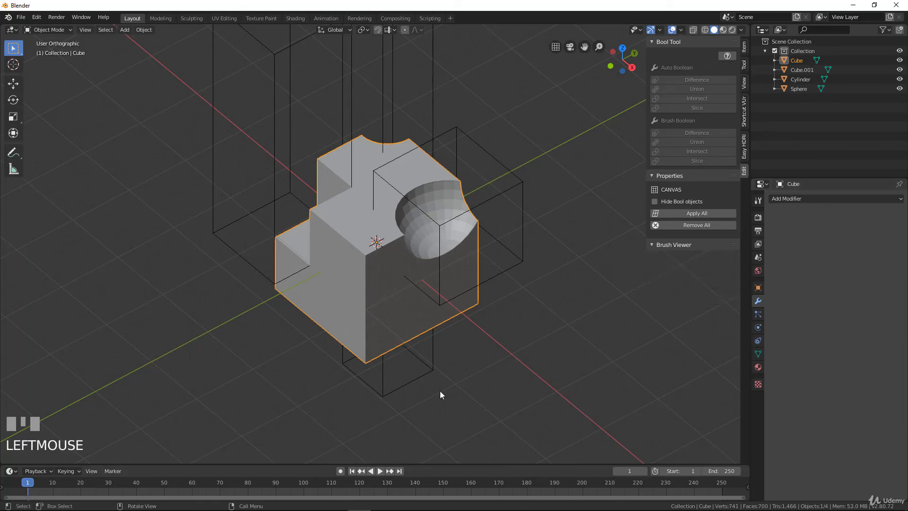
Examine the cube's cut geometry in Edit Mode, and return to Object Mode
middle_drag(409, 396, 341, 300)
key(Tab)
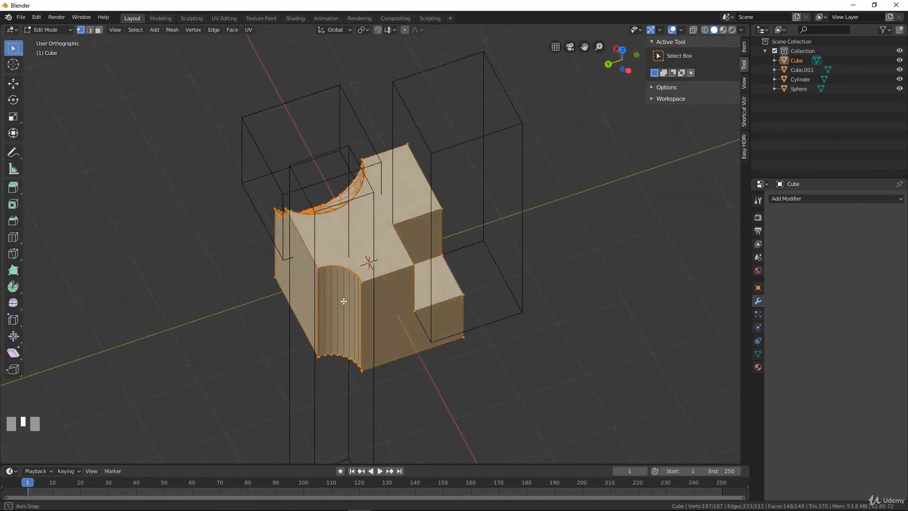
key(Tab)
middle_drag(361, 263, 415, 254)
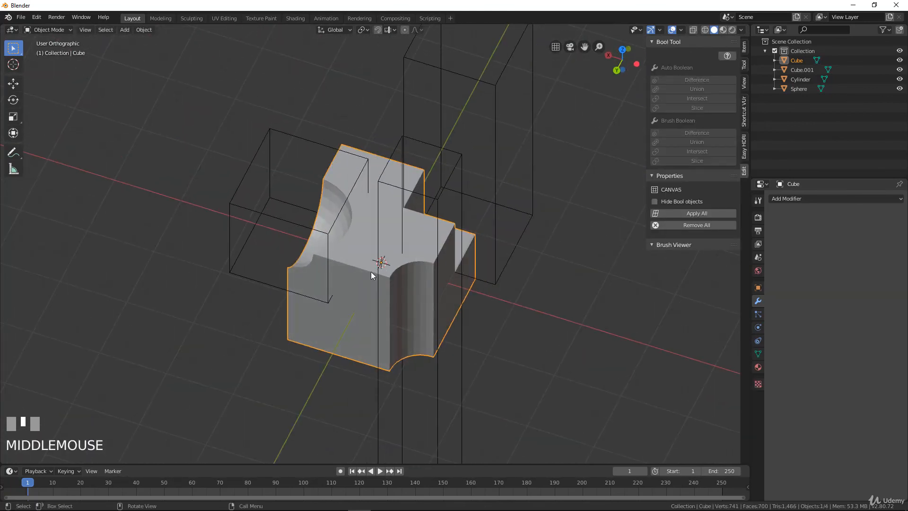
Try moving the cylinder and tall block brushes to test whether they still affect the cube, cancelling each move
click(447, 172)
key(g)
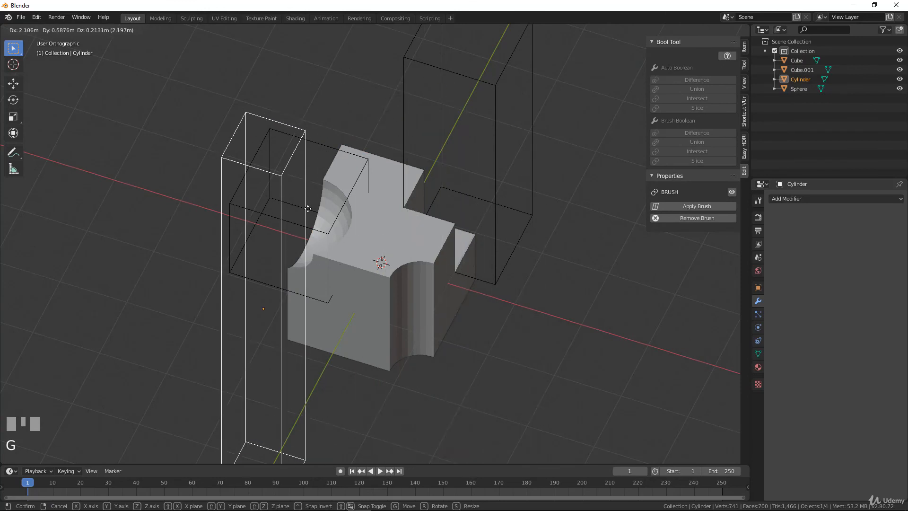
right_click(501, 100)
click(525, 118)
middle_drag(525, 118, 527, 186)
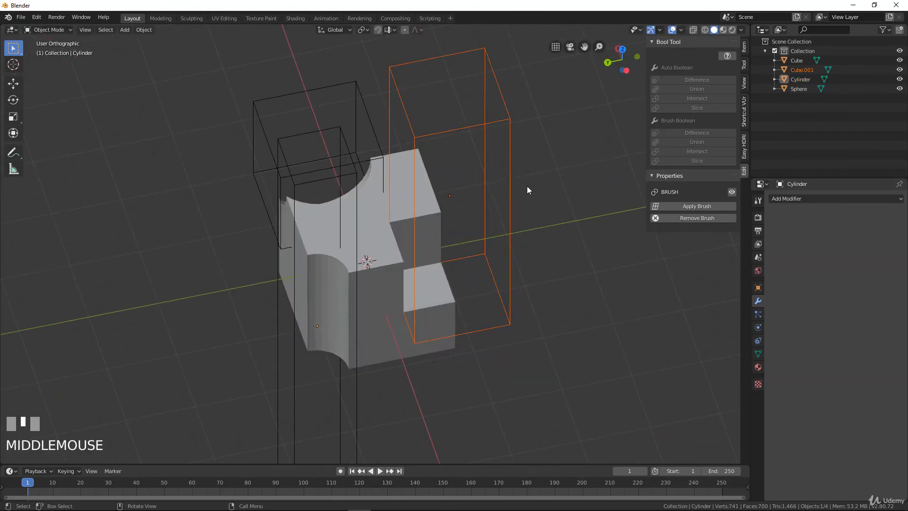
key(g)
right_click(541, 171)
Select the tall block, sphere and cylinder brushes together and delete them
middle_drag(370, 171, 319, 117)
shift+click(354, 116)
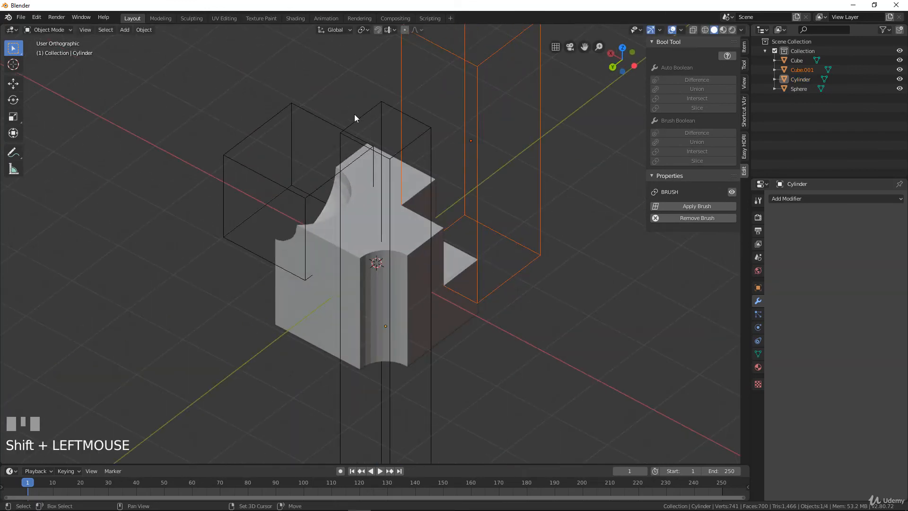
shift+click(287, 118)
shift+click(382, 108)
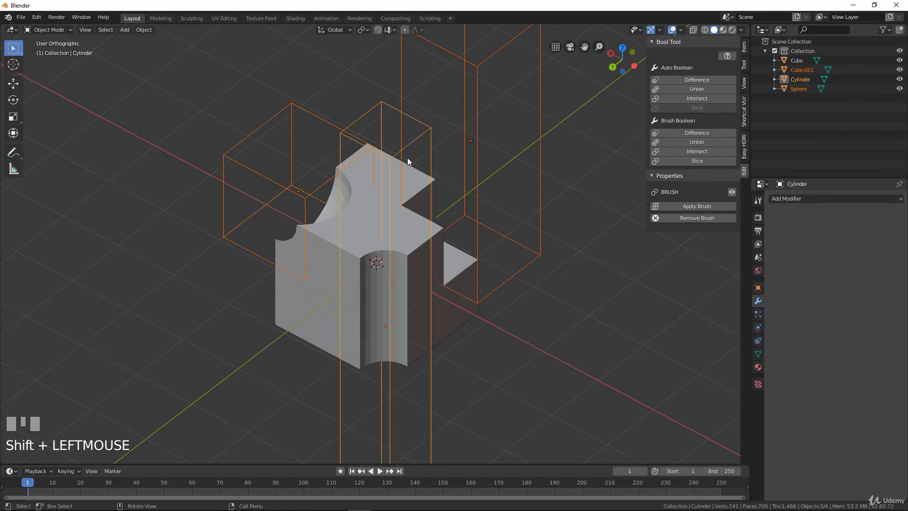
key(x)
click(407, 148)
scroll(384, 249, down, 3)
middle_drag(384, 250, 261, 283)
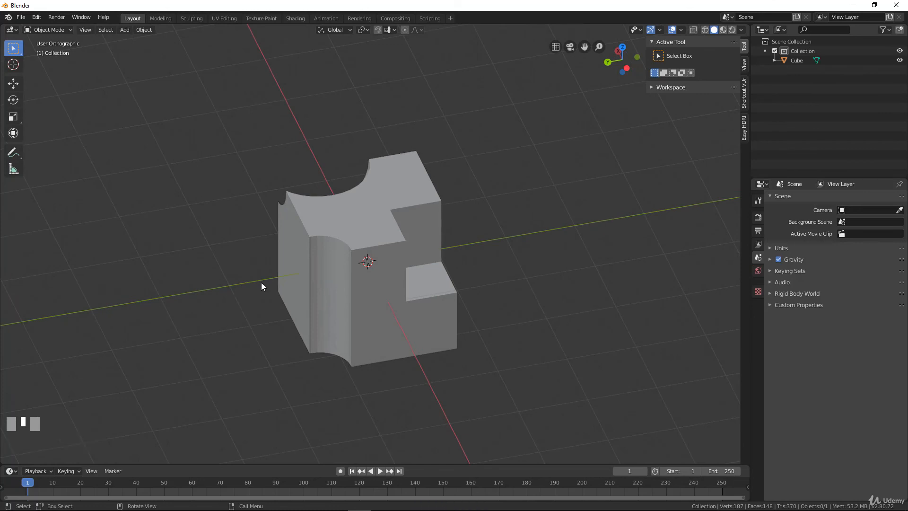
Undo the brush deletion and the application of the cube's three boolean modifiers
key(ctrl+z)
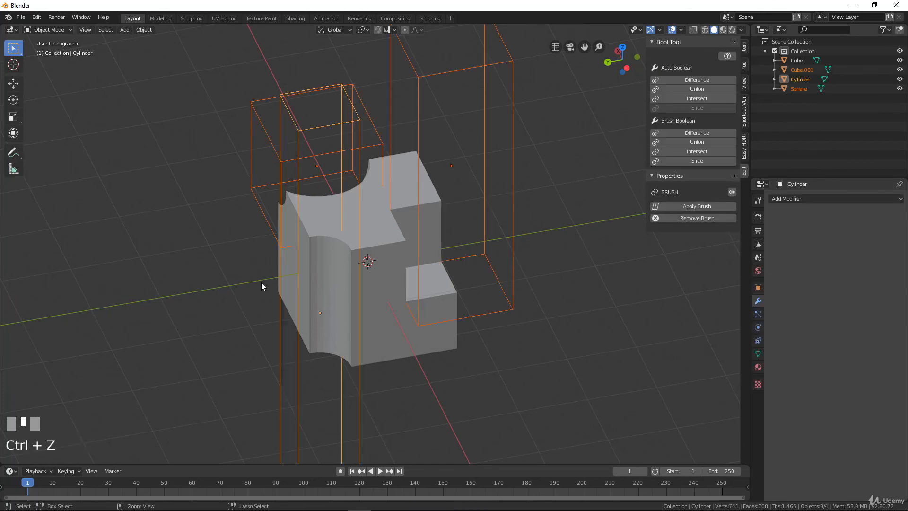
scroll(361, 251, down, 2)
scroll(361, 252, up, 2)
middle_drag(349, 249, 404, 257)
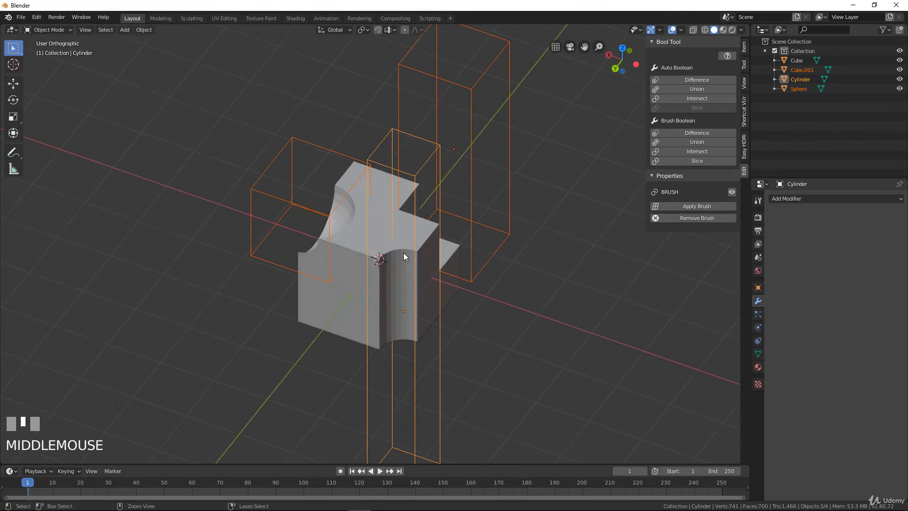
key(ctrl+z)
key(ctrl+z)
key(ctrl+z)
key(ctrl+z)
key(ctrl+z)
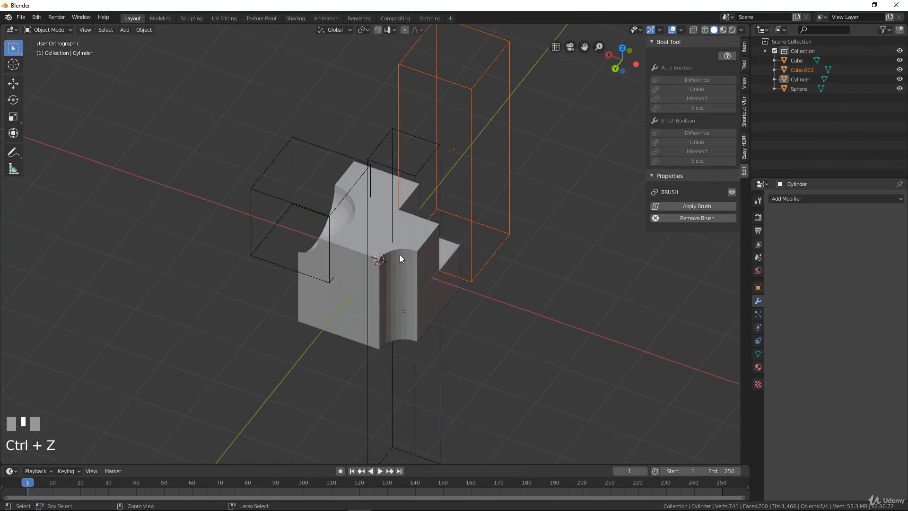
key(ctrl+z)
key(ctrl+z)
key(ctrl+z)
key(ctrl+z)
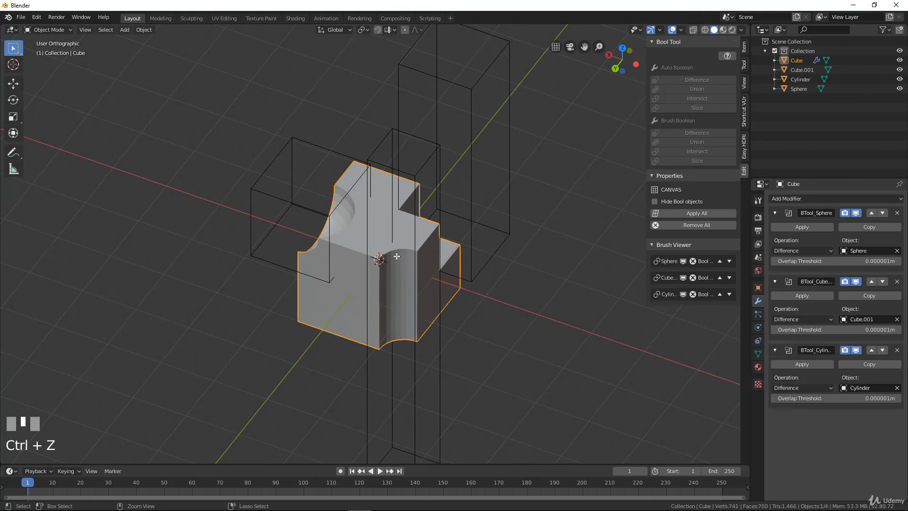
Select the tall block, cylinder and sphere brushes together and hide them
scroll(440, 167, down, 2)
scroll(428, 153, up, 1)
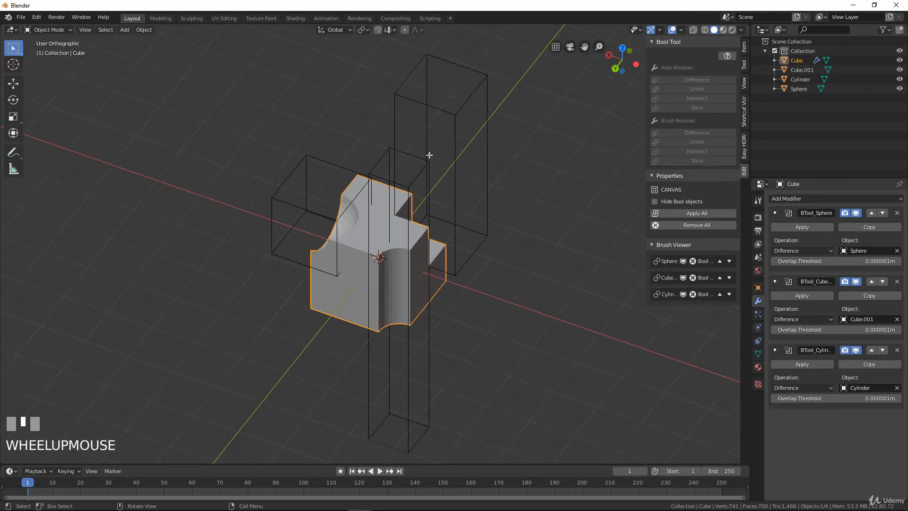
click(446, 110)
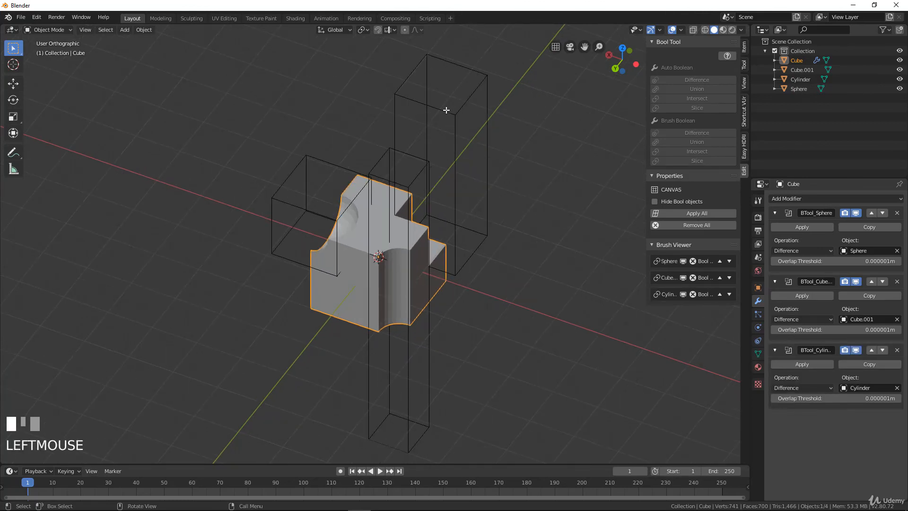
shift+click(392, 147)
shift+click(305, 166)
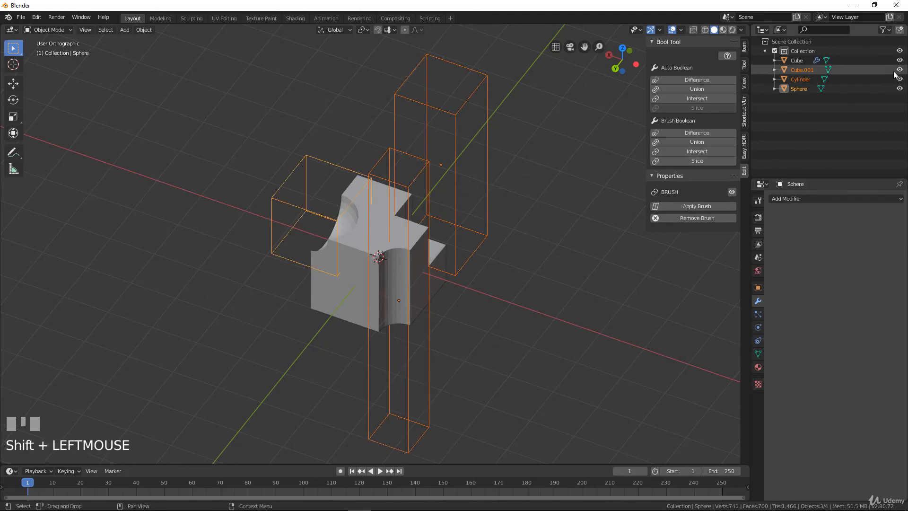
key(h)
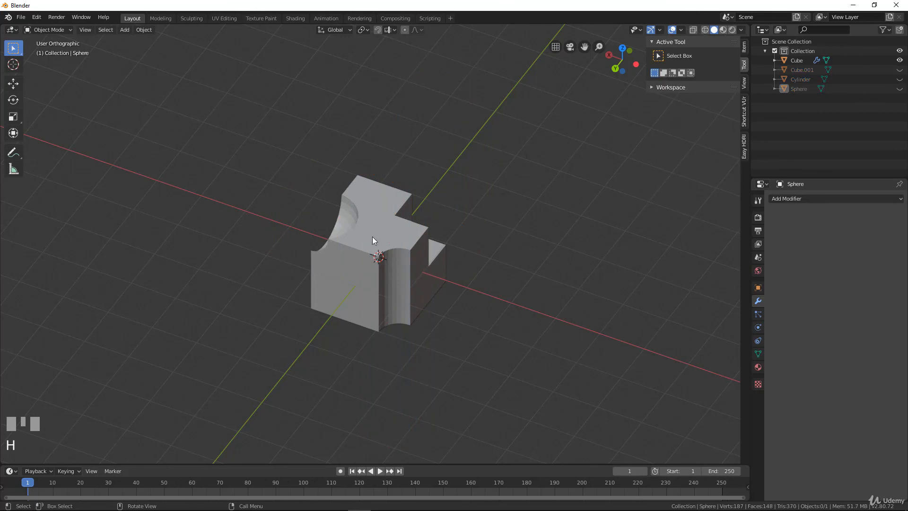
Reselect the main cube and review its cuts and the three live boolean modifiers from several sides
middle_drag(373, 236, 391, 239)
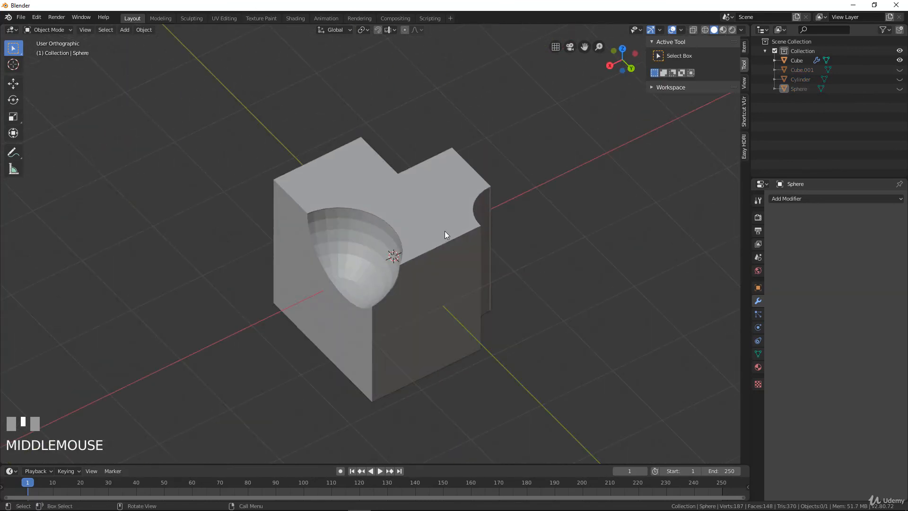
click(392, 240)
middle_drag(498, 270, 348, 277)
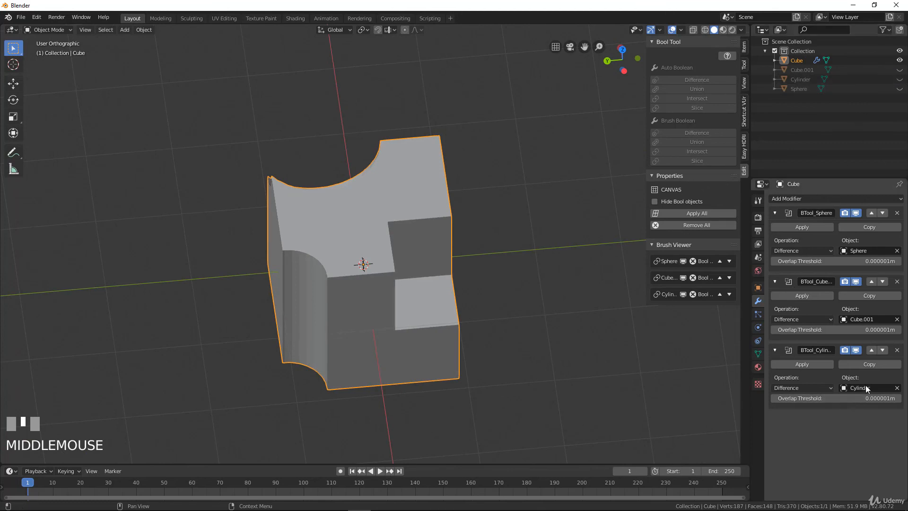
middle_drag(416, 211, 420, 166)
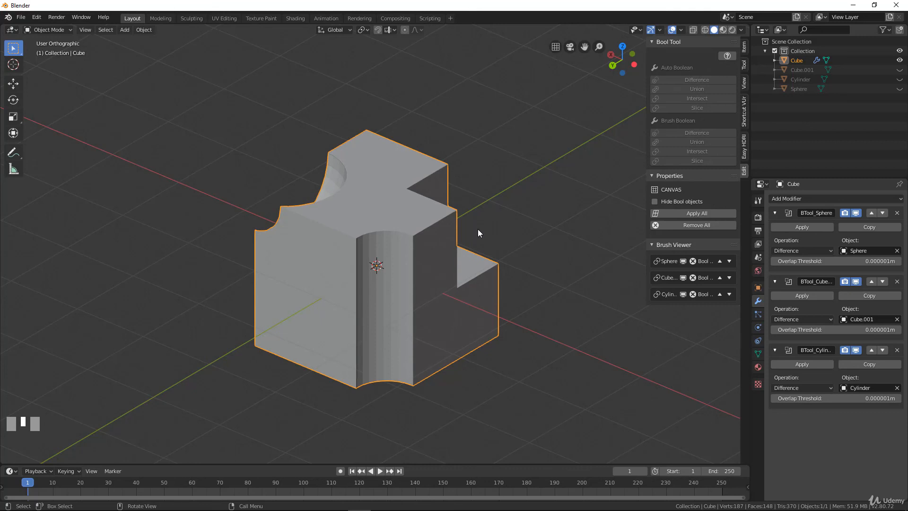
middle_drag(470, 228, 456, 231)
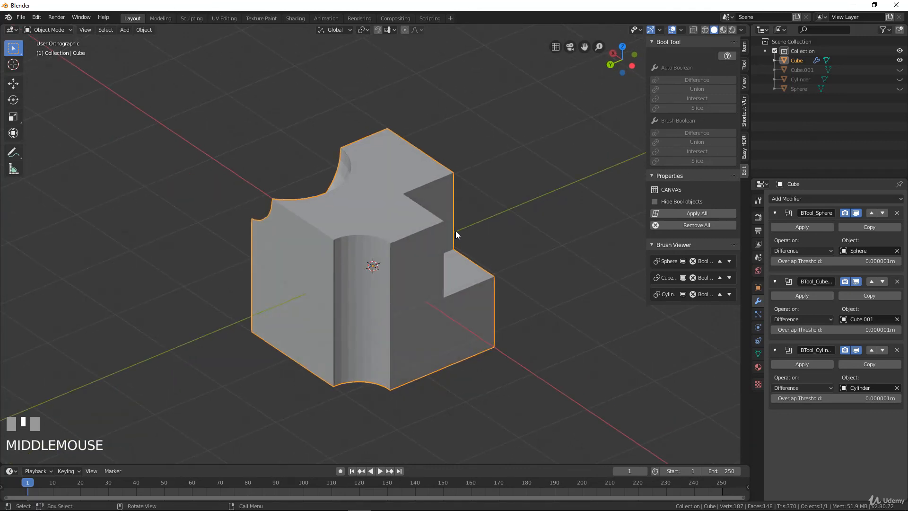